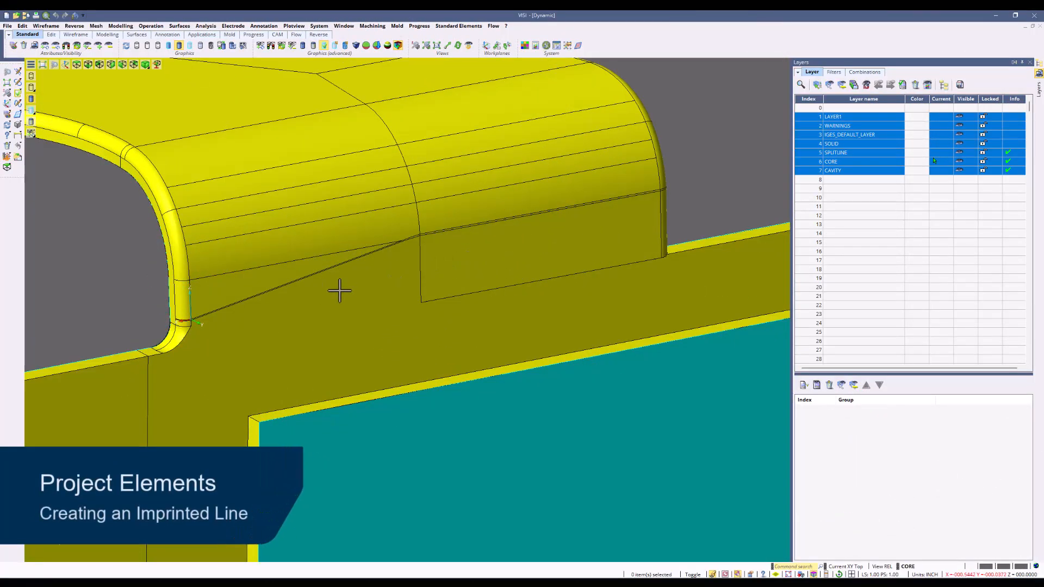
{"action": "scroll", "coordinate": [337, 292], "scroll_direction": "up", "scroll_amount": 2}
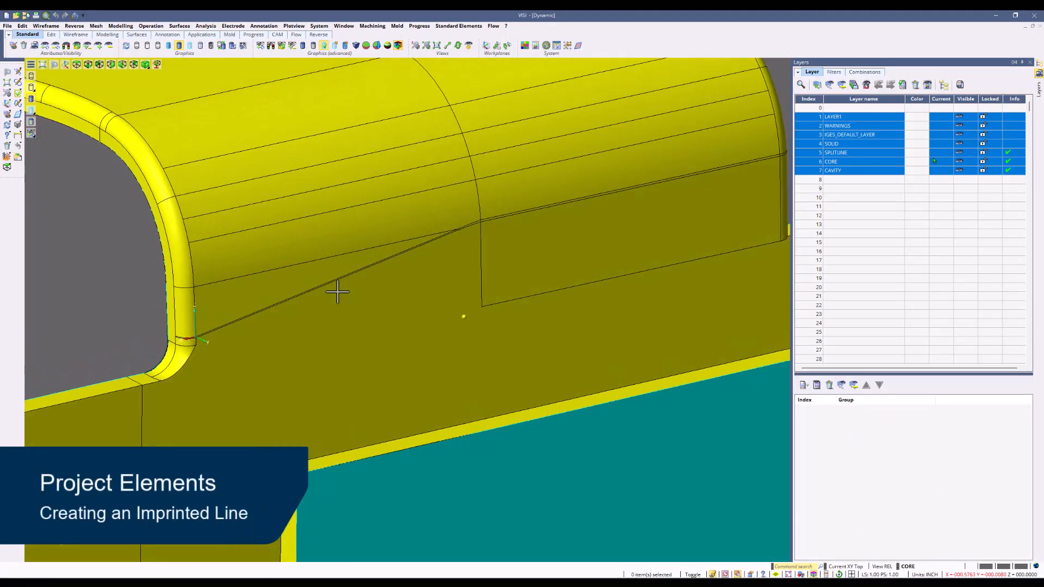
{"action": "left_click", "coordinate": [45, 26]}
{"action": "mouse_move", "coordinate": [75, 25]}
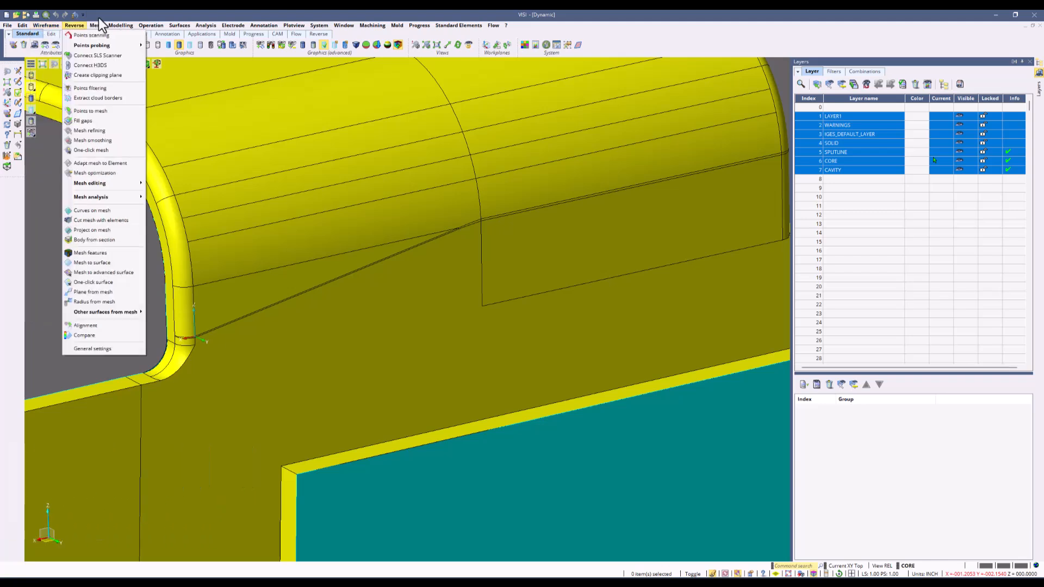
{"action": "mouse_move", "coordinate": [121, 25]}
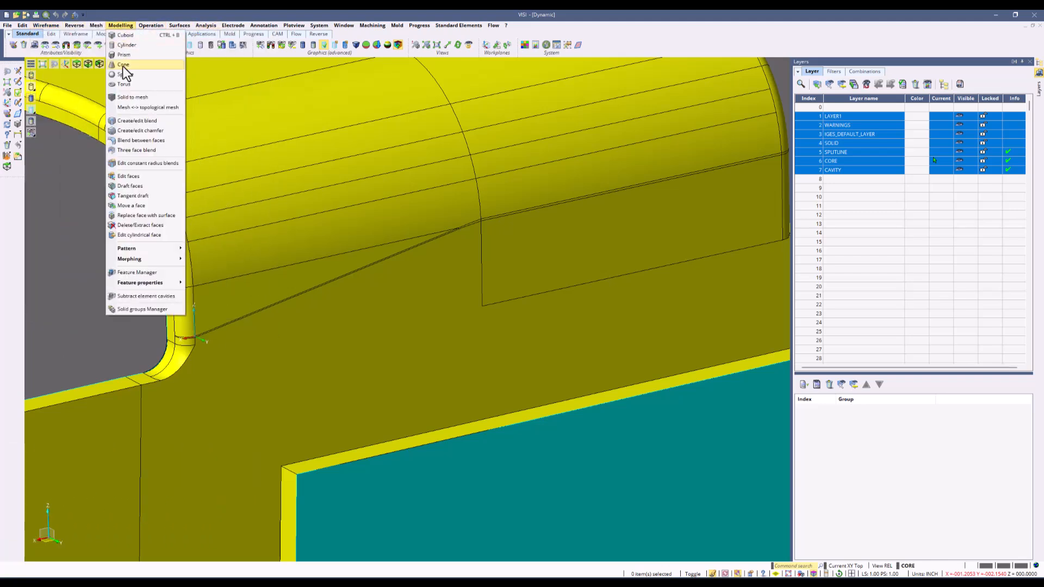
{"action": "left_click", "coordinate": [130, 226]}
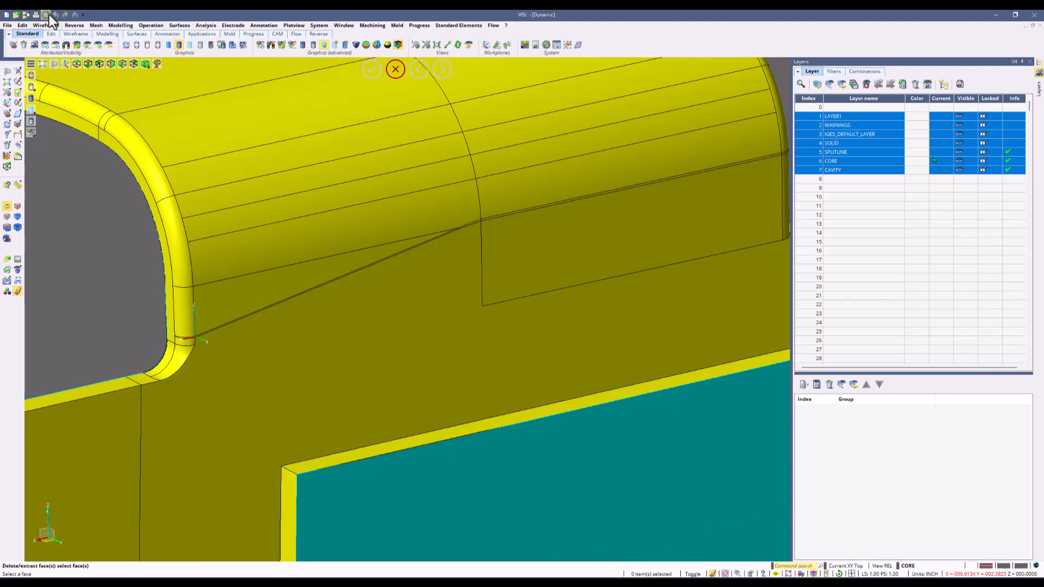
{"action": "left_click", "coordinate": [50, 23]}
{"action": "left_click", "coordinate": [61, 48]}
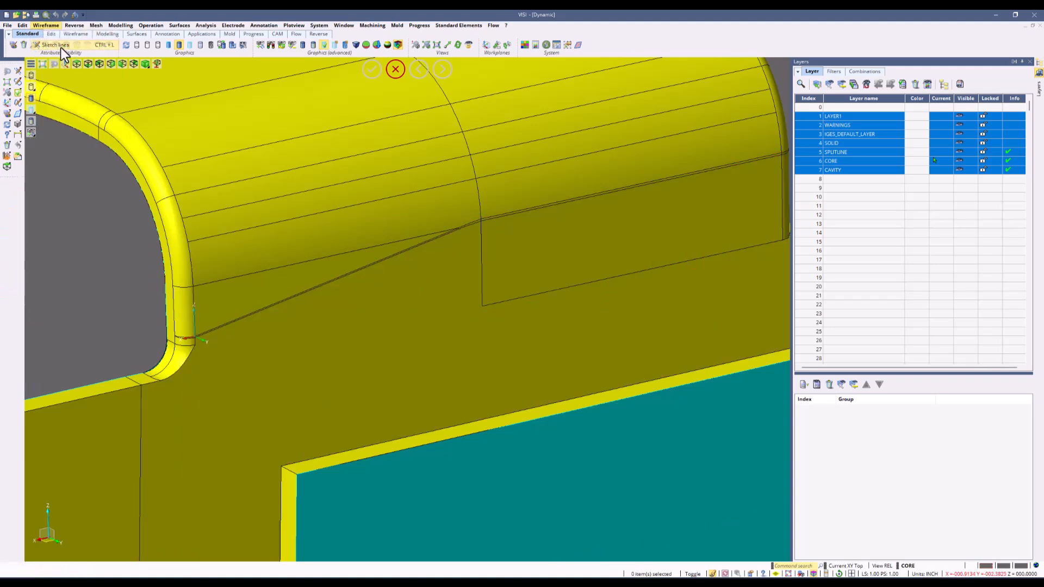
{"action": "left_click", "coordinate": [163, 381]}
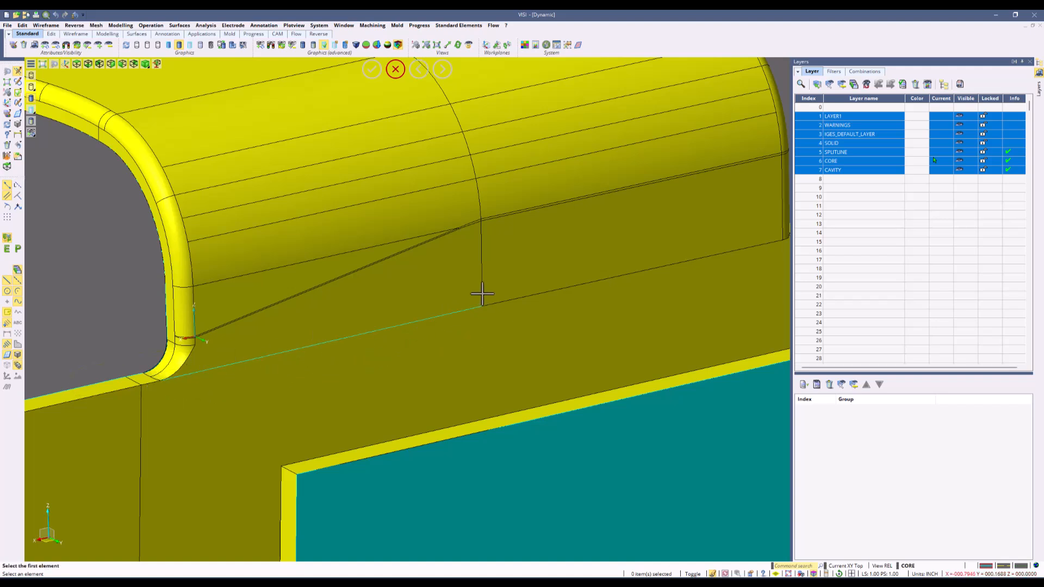
Imprint the sloped line onto the core's face below it using Project elements onto body with the Imprint option.
{"action": "left_click", "coordinate": [21, 26]}
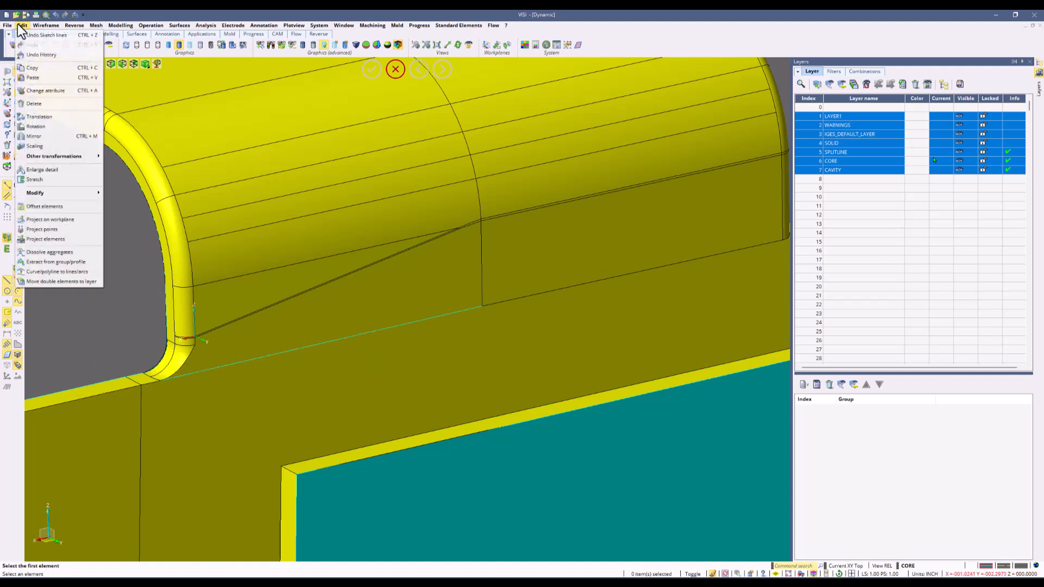
{"action": "left_click", "coordinate": [53, 238]}
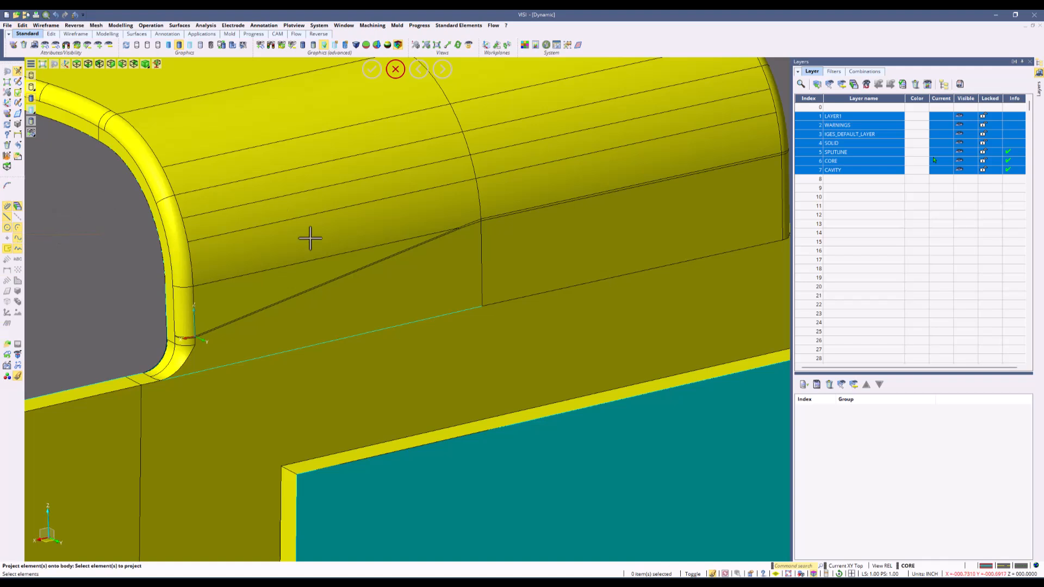
{"action": "left_click", "coordinate": [345, 339]}
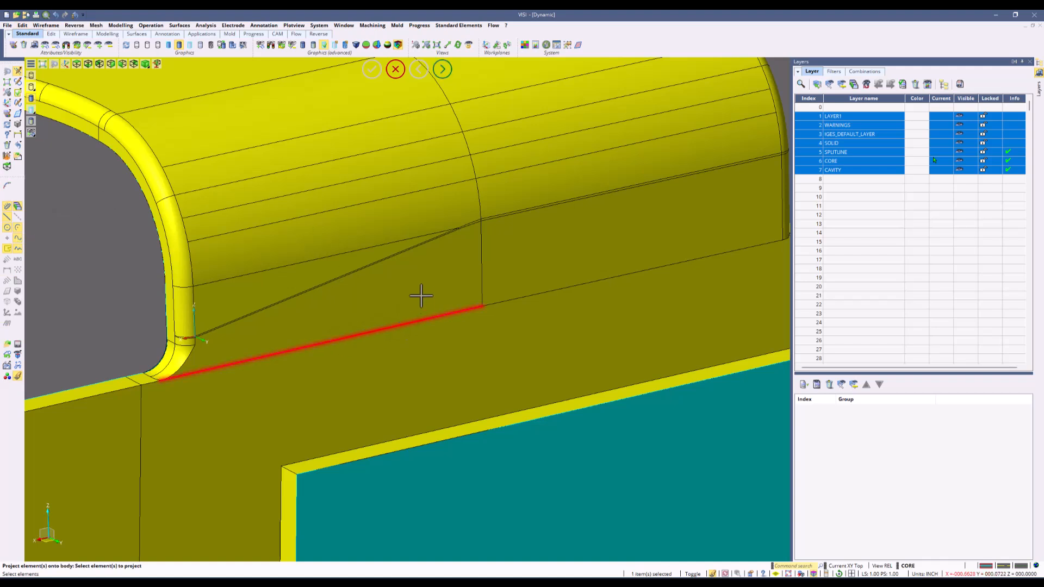
{"action": "right_click", "coordinate": [408, 280]}
{"action": "left_click", "coordinate": [415, 280]}
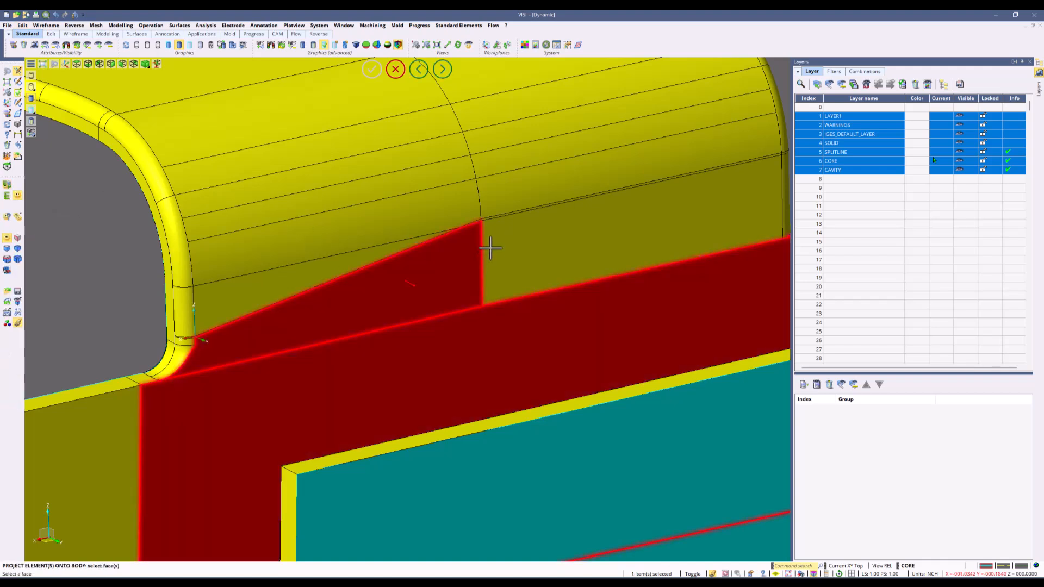
{"action": "right_click", "coordinate": [602, 167]}
{"action": "left_click", "coordinate": [803, 122]}
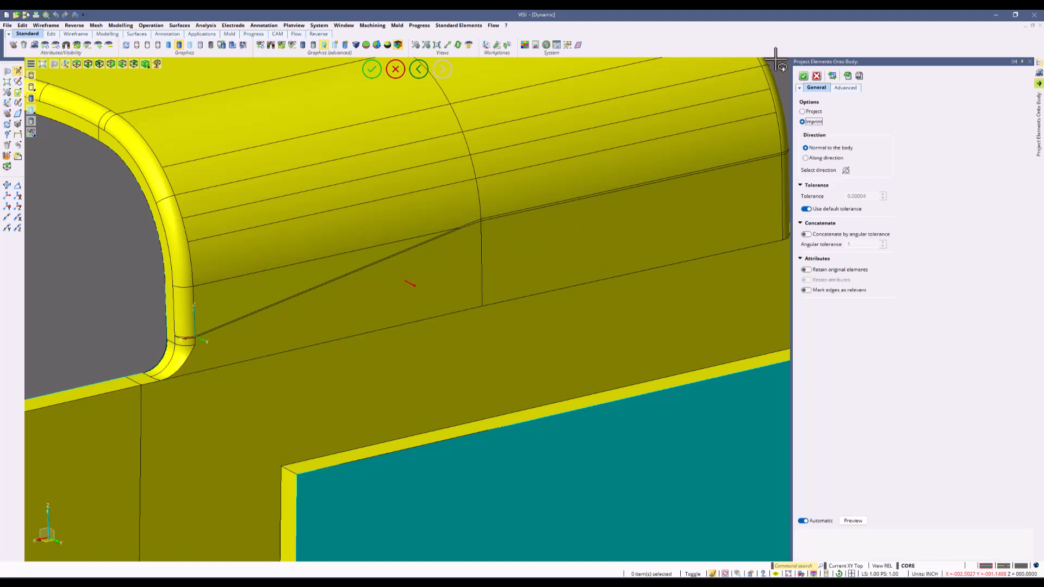
{"action": "left_click", "coordinate": [802, 77]}
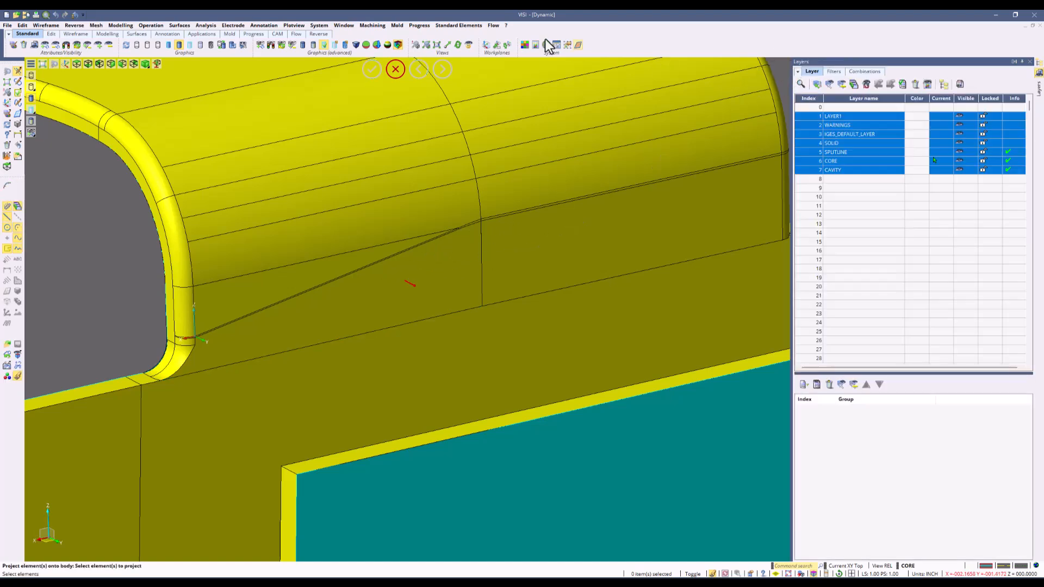
Delete the three triangular faces around the imprinted line with Delete/Extract faces set to Delete, leaving the area open.
{"action": "left_click", "coordinate": [121, 25]}
{"action": "left_click", "coordinate": [129, 226]}
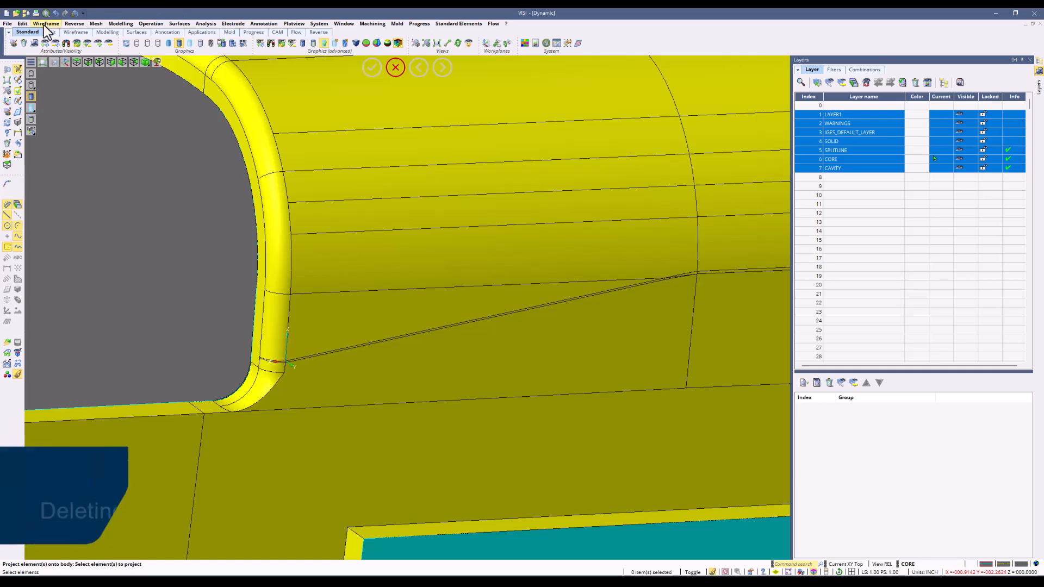
{"action": "left_click", "coordinate": [113, 25]}
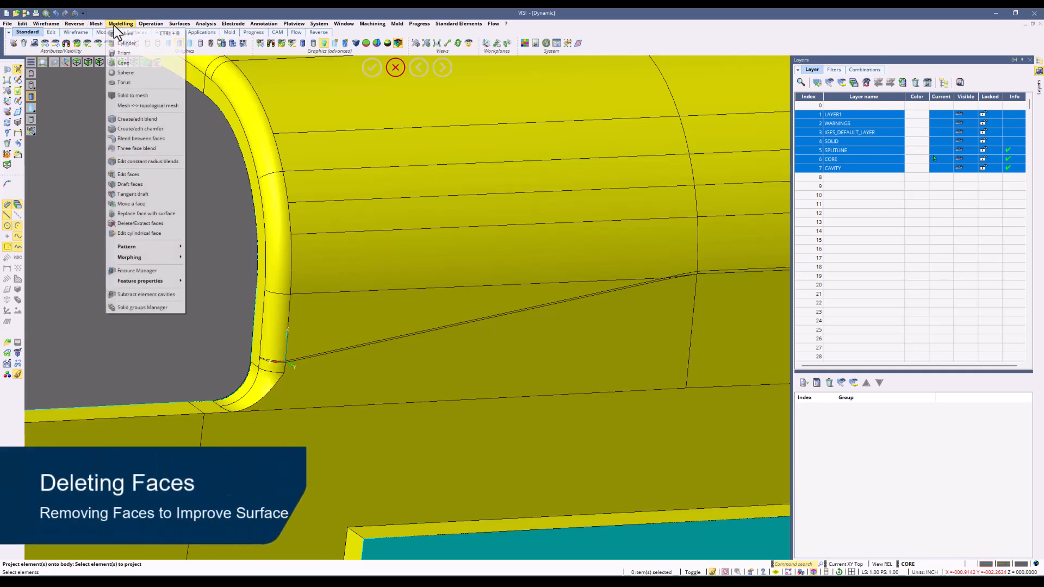
{"action": "left_click", "coordinate": [149, 221]}
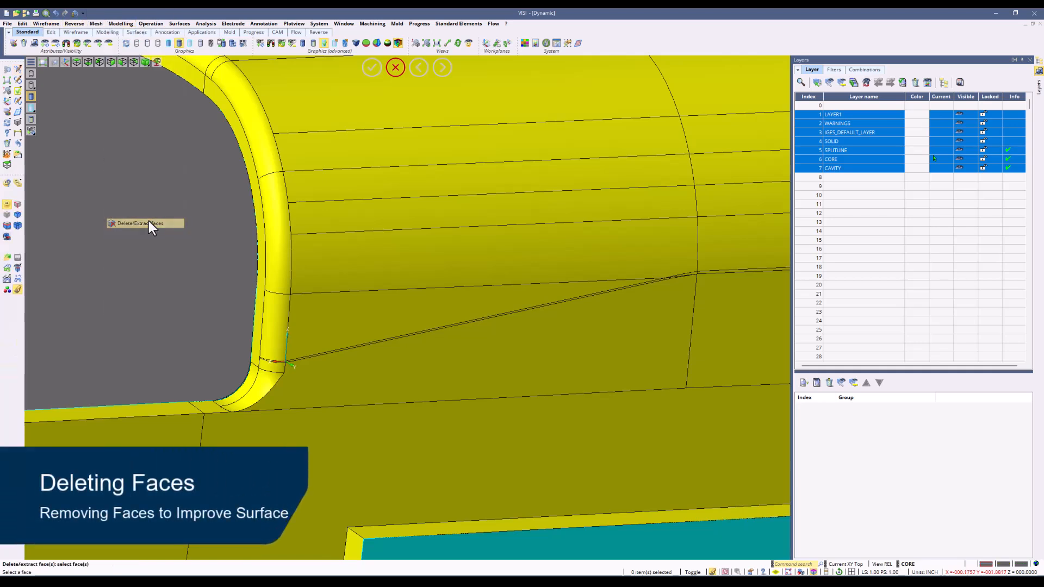
{"action": "left_click", "coordinate": [324, 333]}
{"action": "left_click", "coordinate": [342, 358]}
{"action": "scroll", "coordinate": [361, 380], "scroll_direction": "up", "scroll_amount": 5}
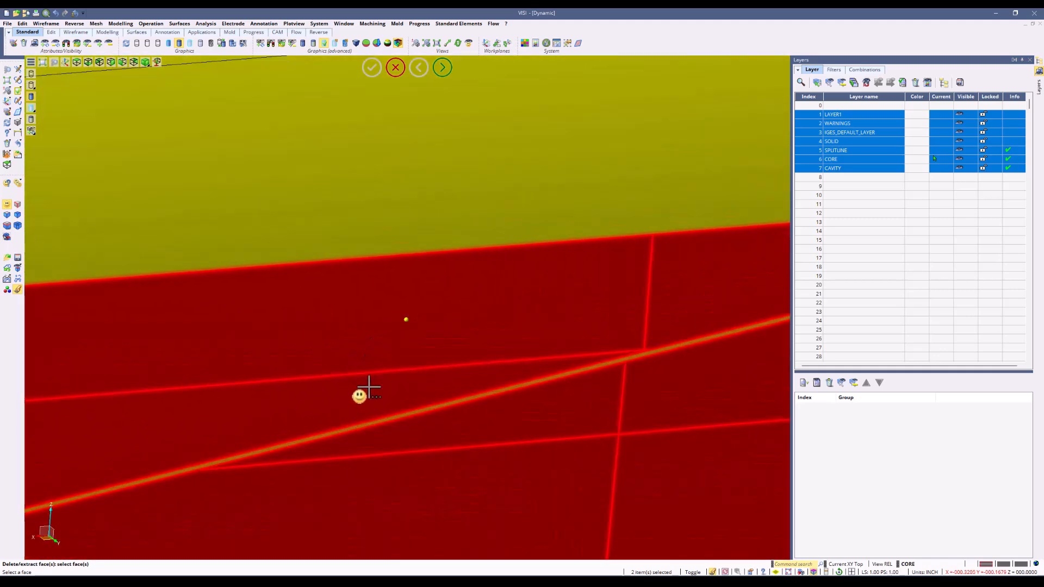
{"action": "left_click", "coordinate": [364, 431]}
{"action": "scroll", "coordinate": [361, 433], "scroll_direction": "down", "scroll_amount": 5}
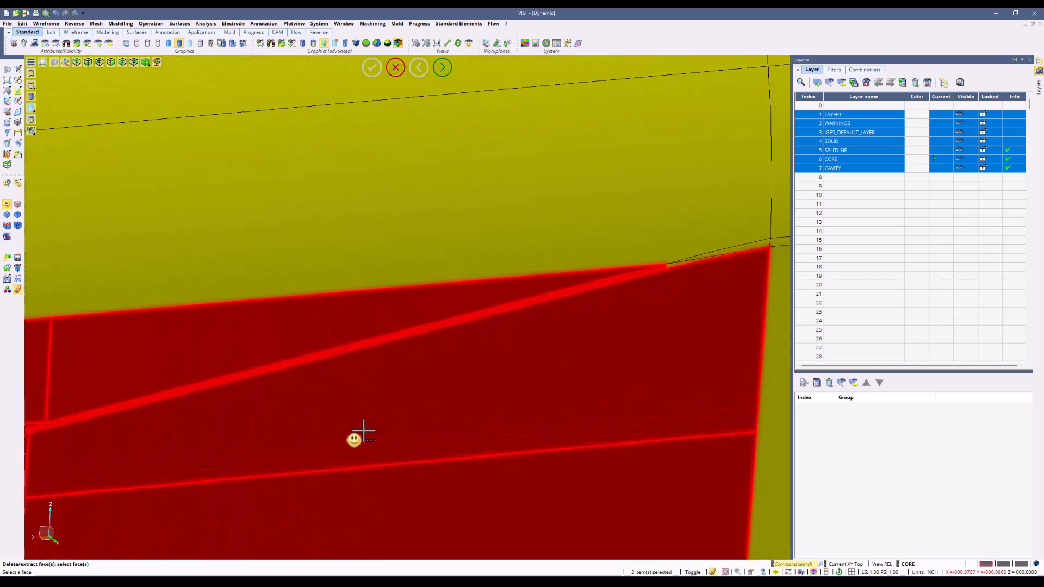
{"action": "middle_click_drag", "start_coordinate": [403, 359], "coordinate": [396, 320]}
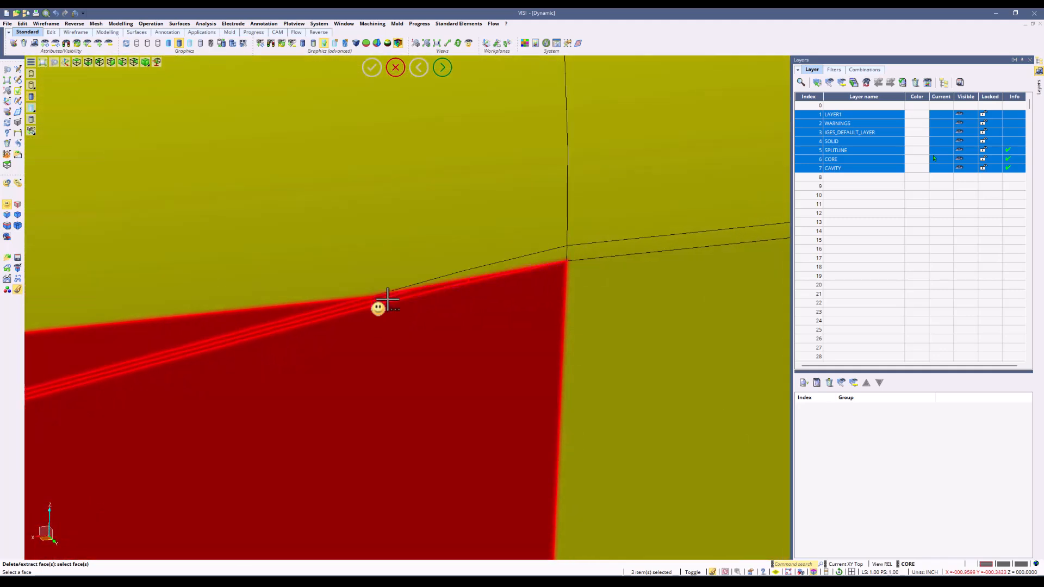
{"action": "right_click", "coordinate": [446, 330]}
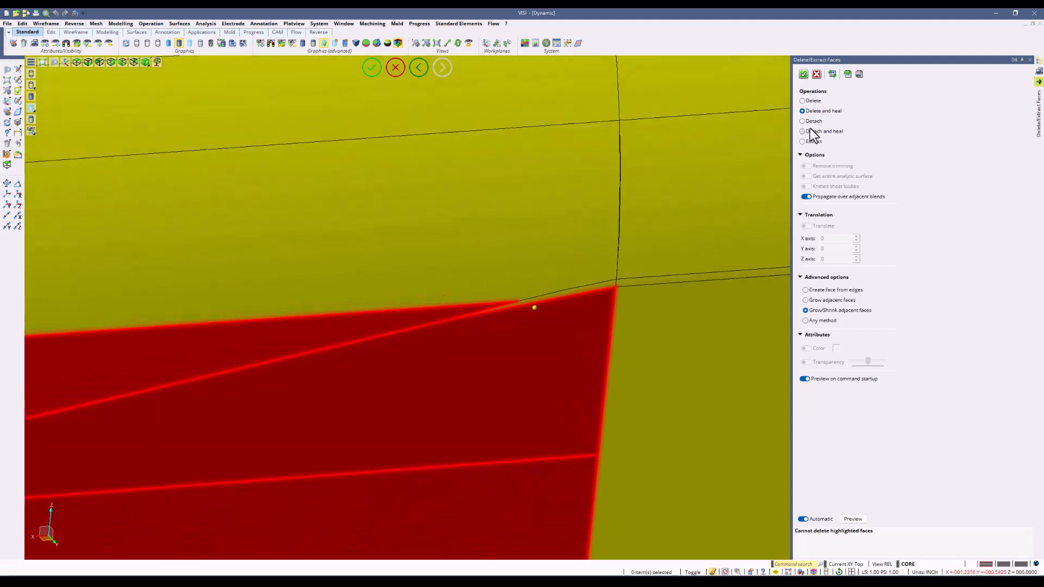
{"action": "left_click", "coordinate": [803, 100]}
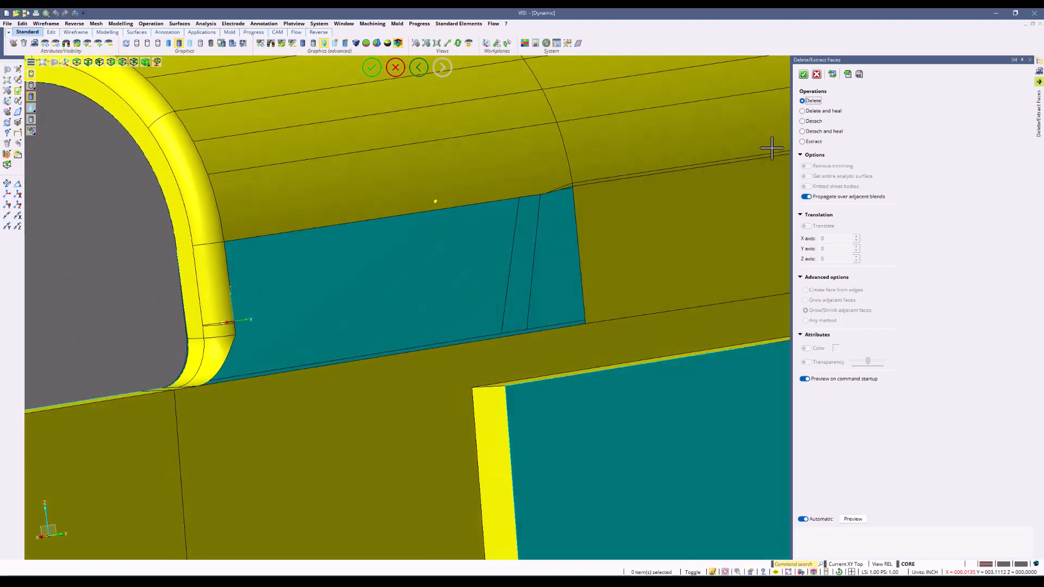
{"action": "left_click", "coordinate": [802, 74]}
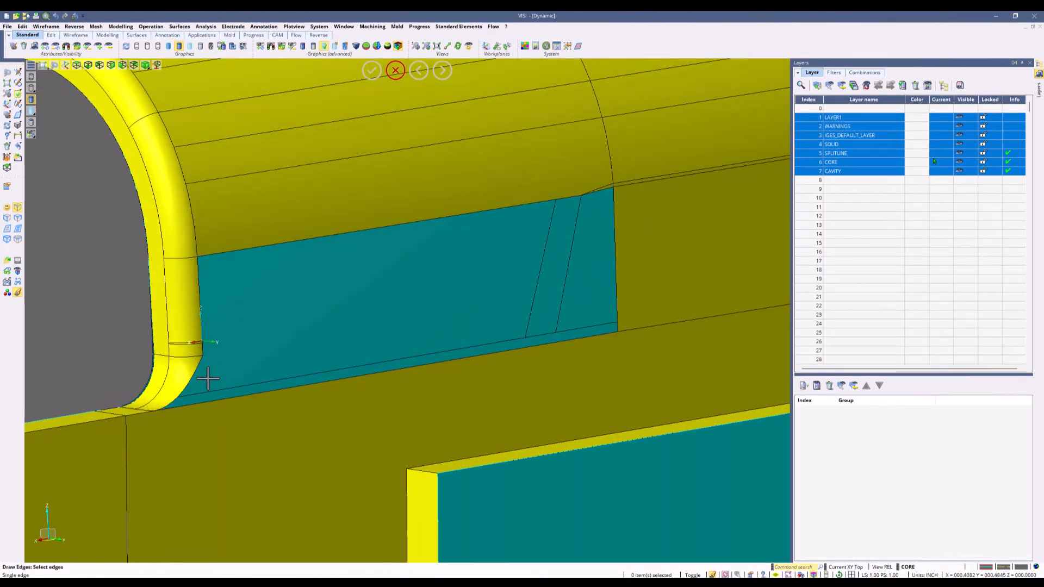
Create a blend curve between the bottom edge and the vertical fillet edge at the opening's corner.
{"action": "scroll", "coordinate": [203, 373], "scroll_direction": "up", "scroll_amount": 5}
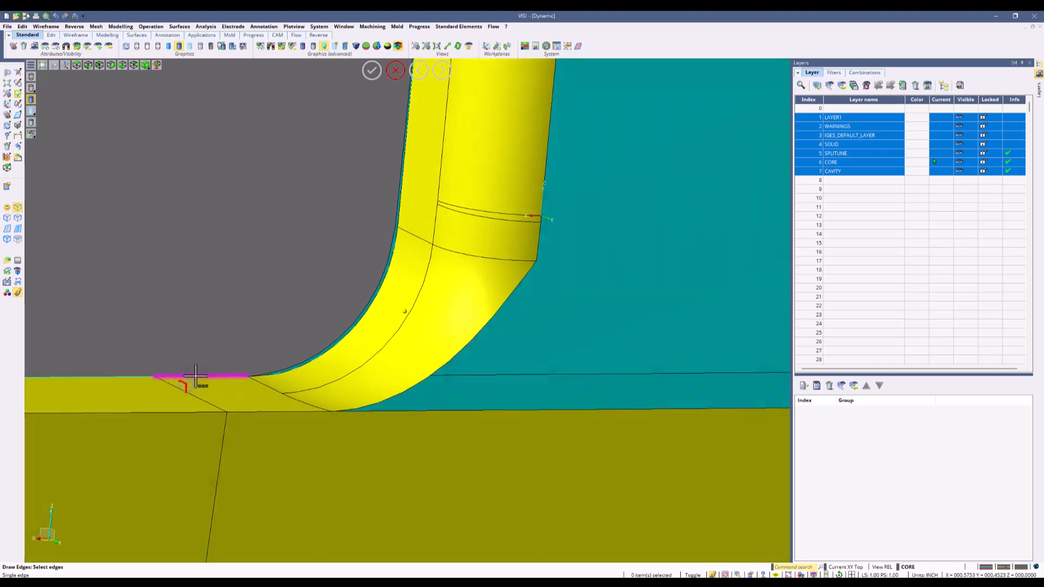
{"action": "middle_click_drag", "start_coordinate": [196, 376], "coordinate": [195, 366]}
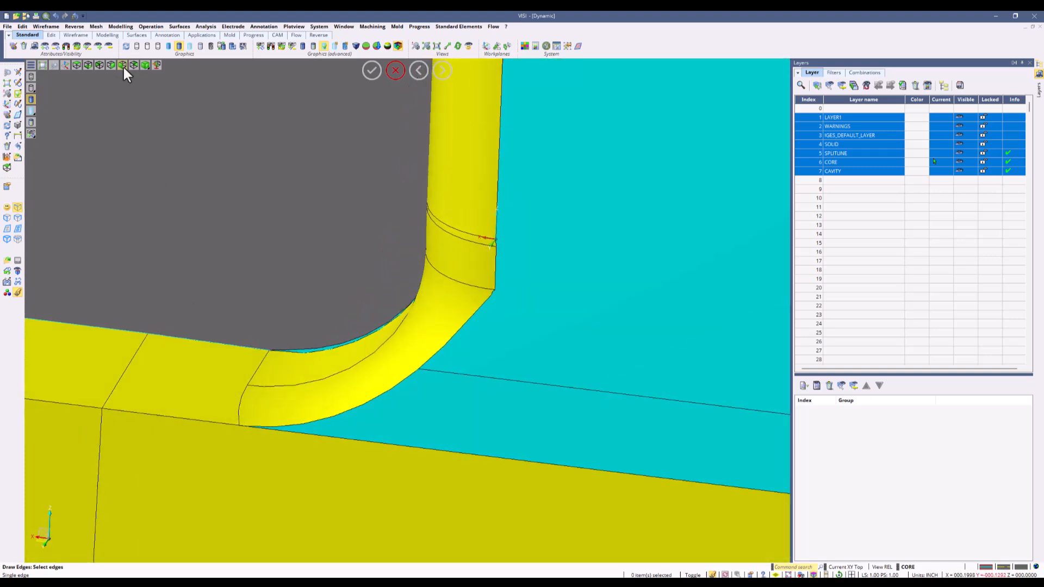
{"action": "left_click", "coordinate": [47, 27]}
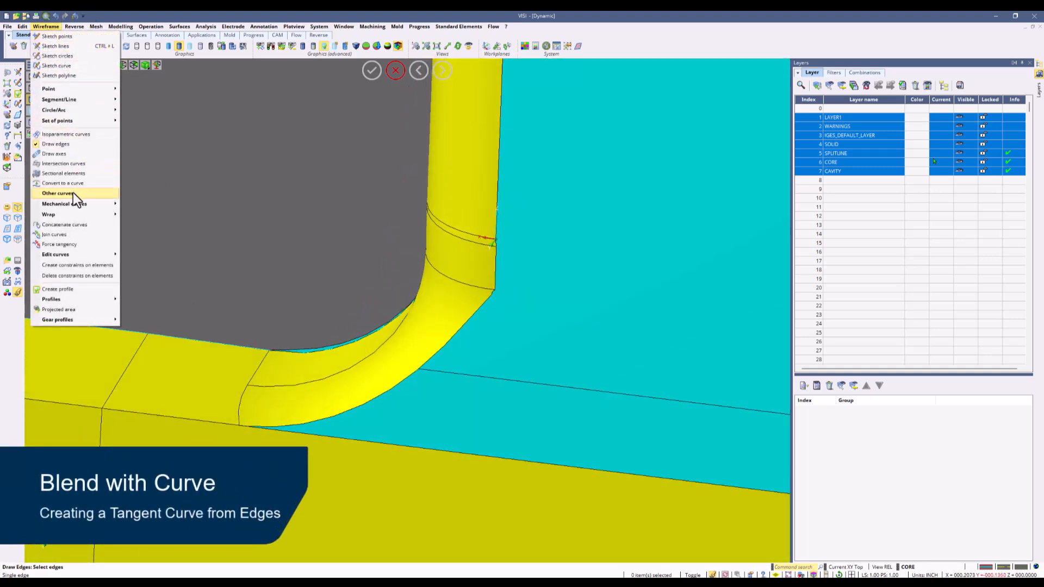
{"action": "mouse_move", "coordinate": [110, 197]}
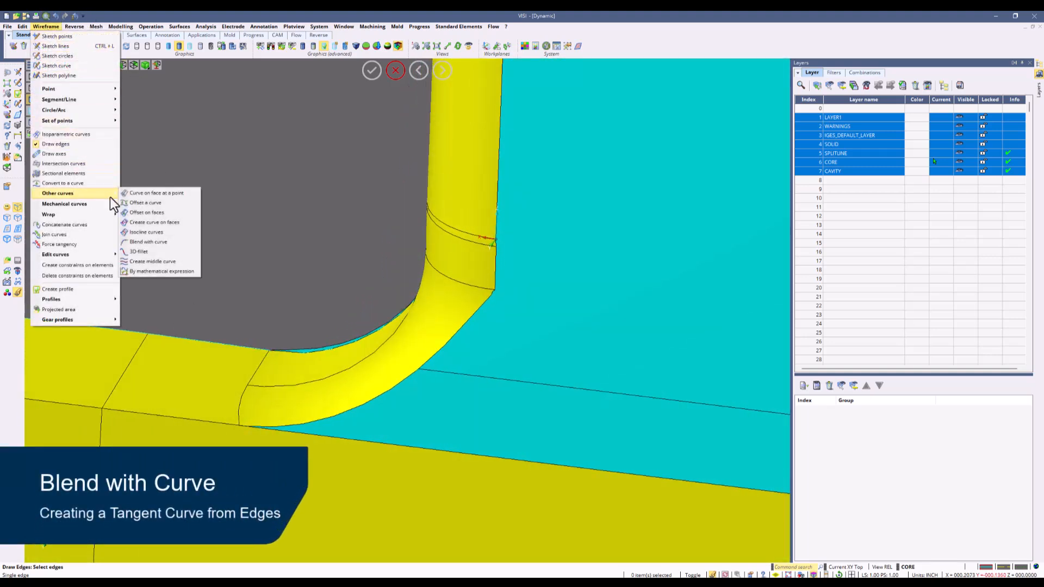
{"action": "left_click", "coordinate": [173, 243]}
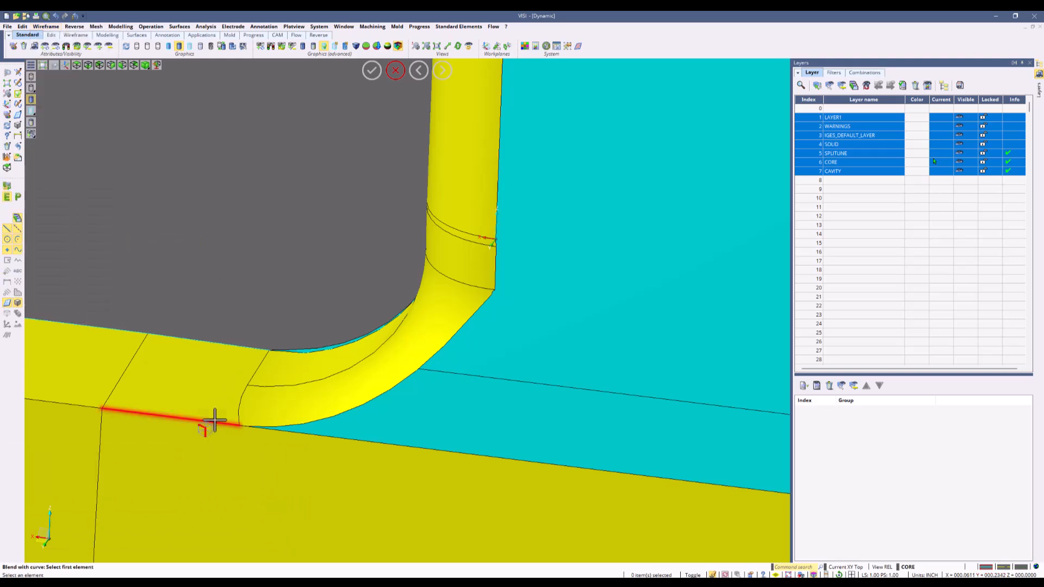
{"action": "left_click", "coordinate": [495, 282]}
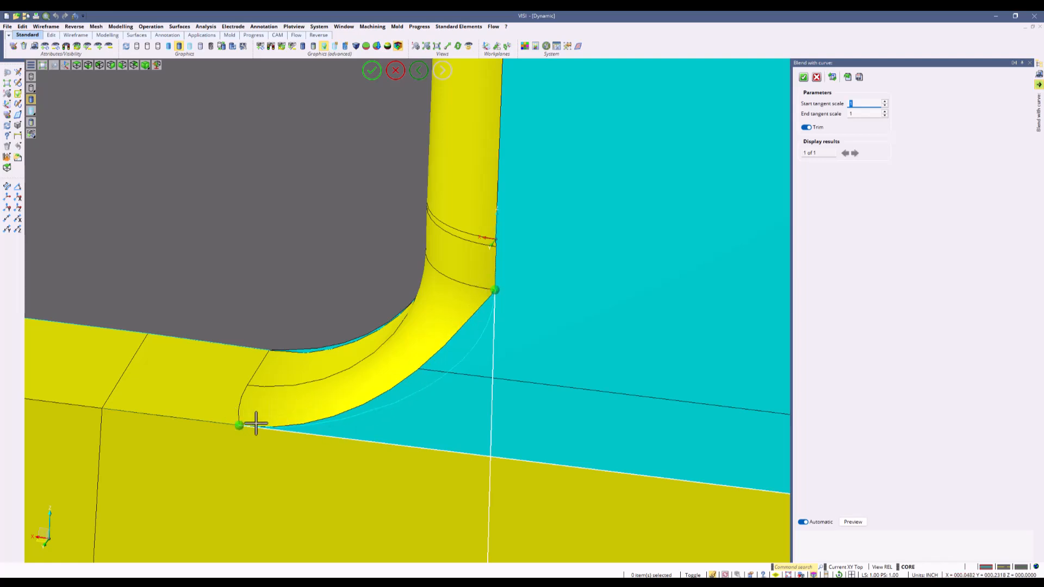
{"action": "left_click", "coordinate": [805, 75]}
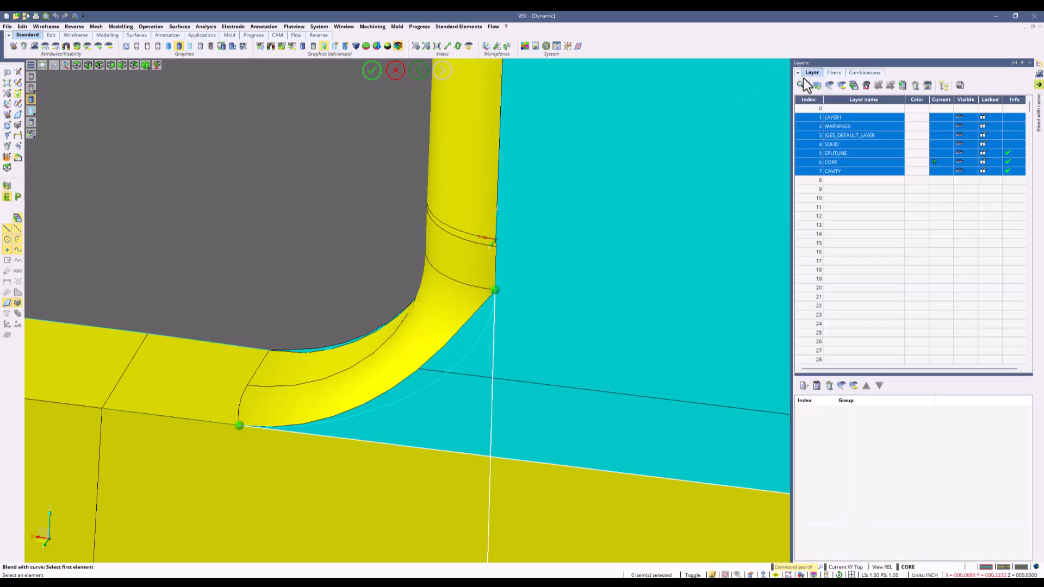
Draw the boundary edges around the open area with Draw edges using the Boundary option.
{"action": "middle_click_drag", "start_coordinate": [614, 172], "coordinate": [382, 109]}
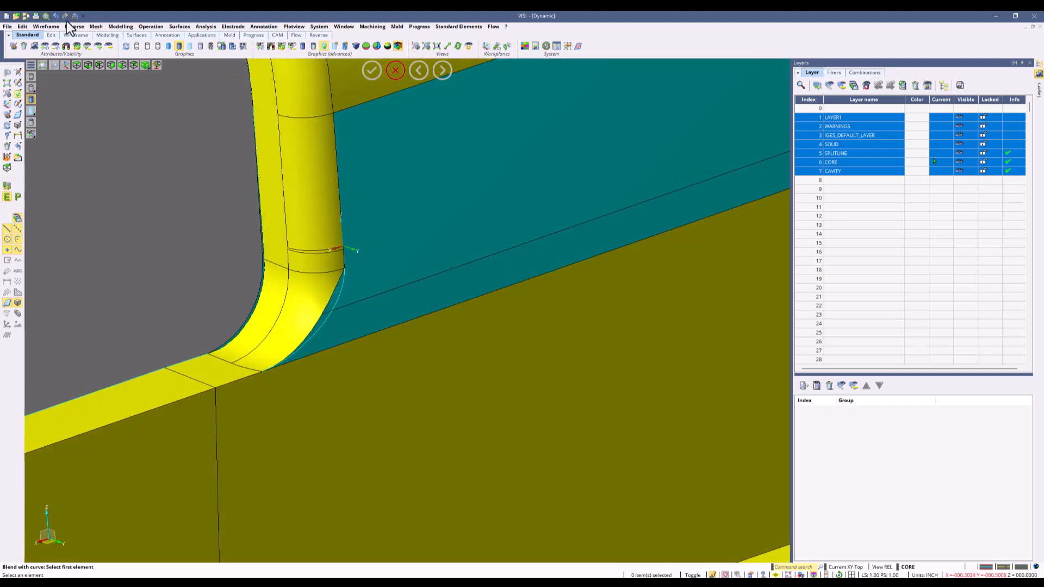
{"action": "left_click", "coordinate": [47, 27]}
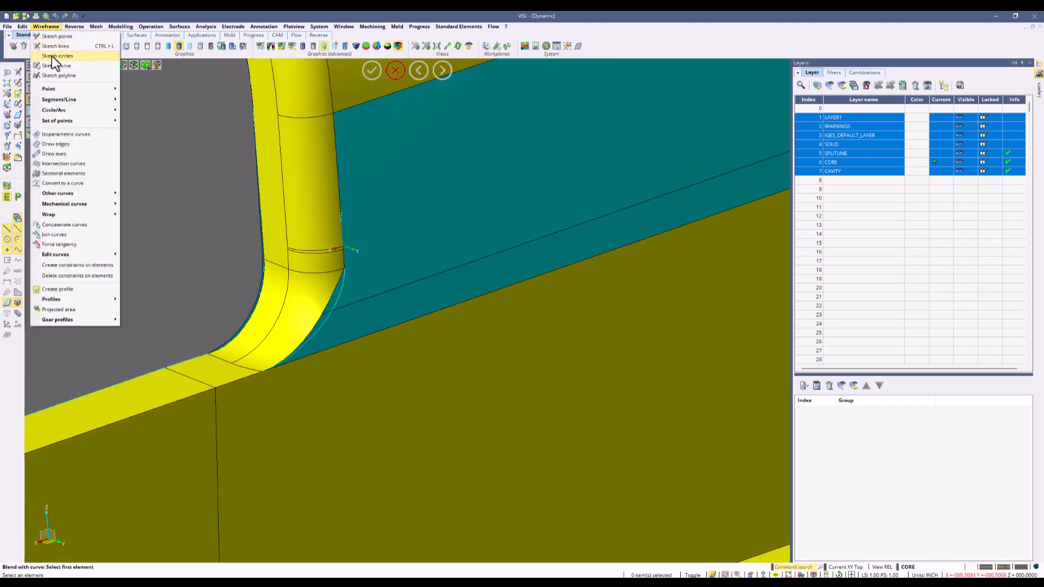
{"action": "left_click", "coordinate": [61, 147]}
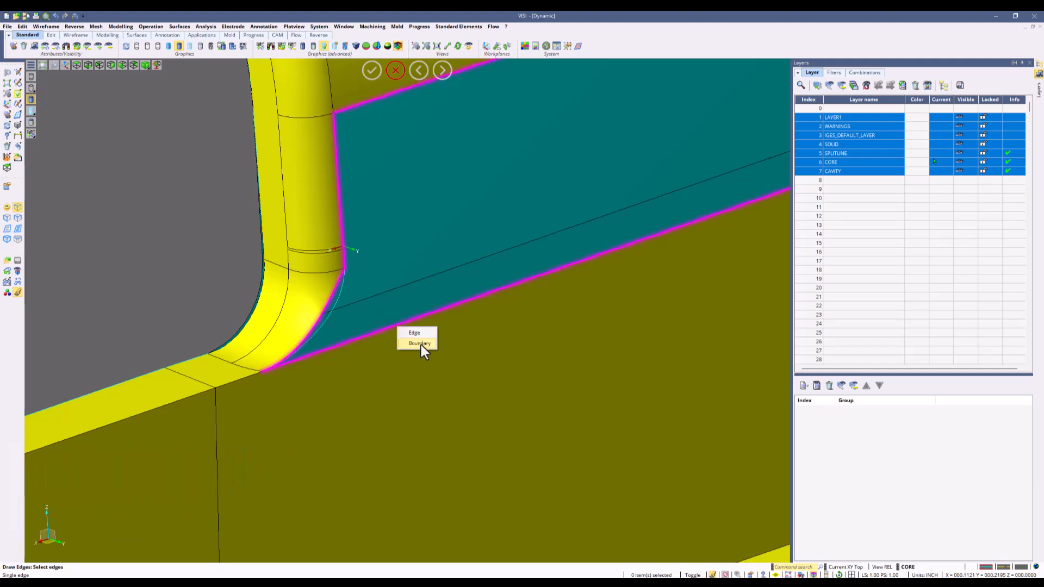
{"action": "left_click", "coordinate": [421, 345]}
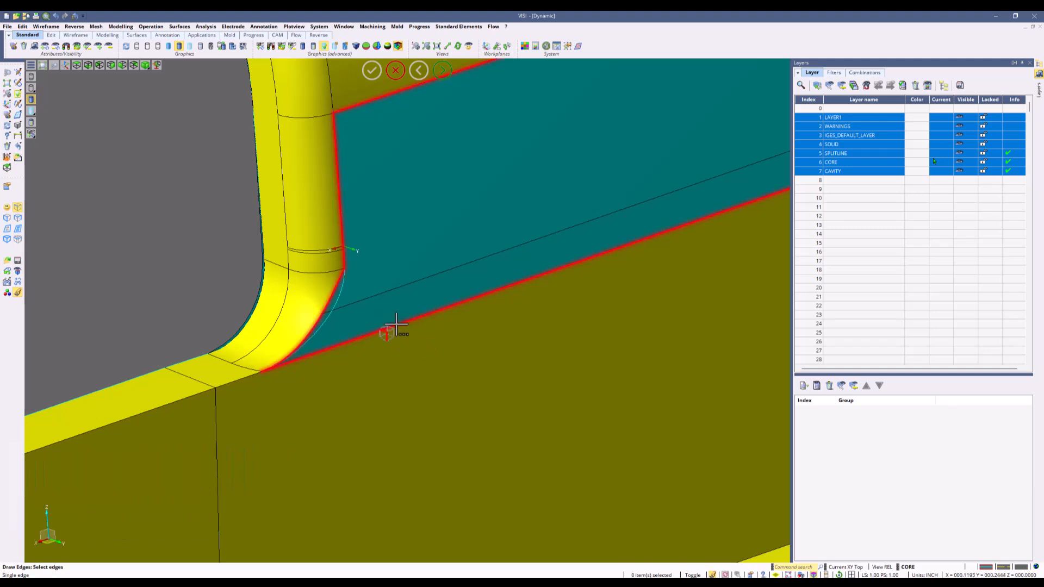
{"action": "right_click", "coordinate": [334, 261]}
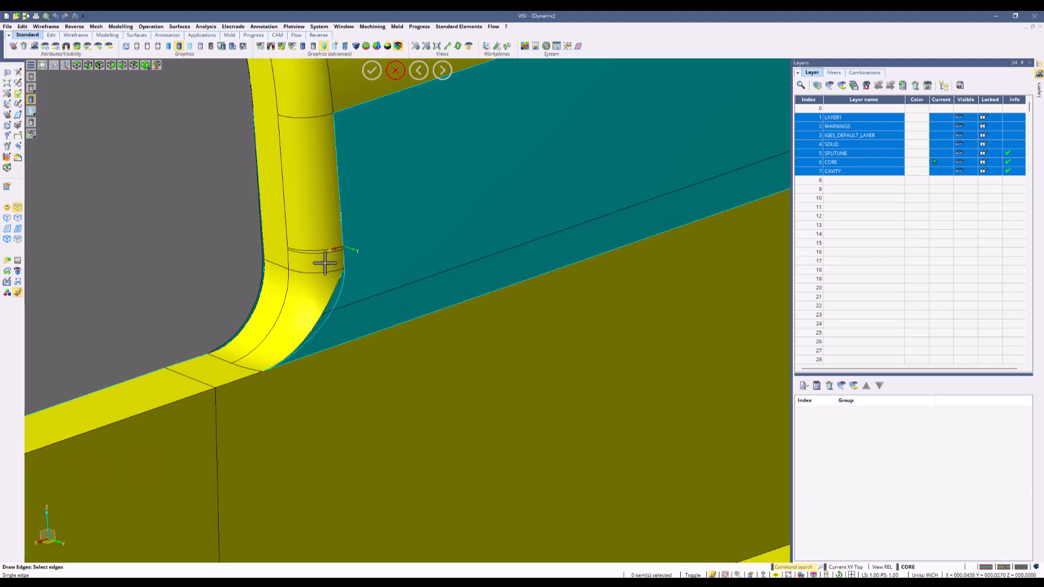
Try to fill the open area with an Auto Constrained Surface from the boundary curves and preview it.
{"action": "left_click", "coordinate": [7, 146]}
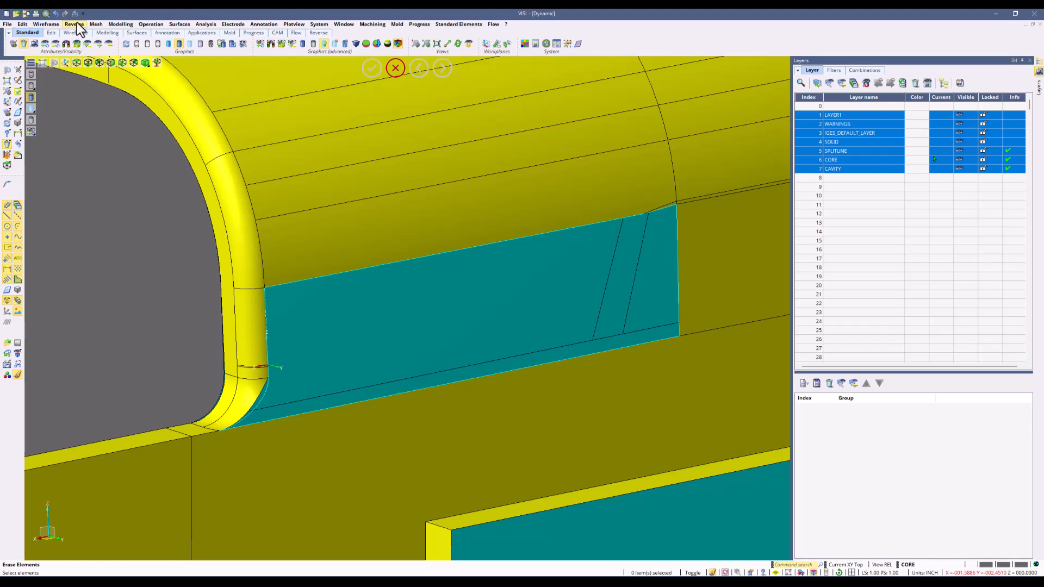
{"action": "left_click", "coordinate": [172, 25]}
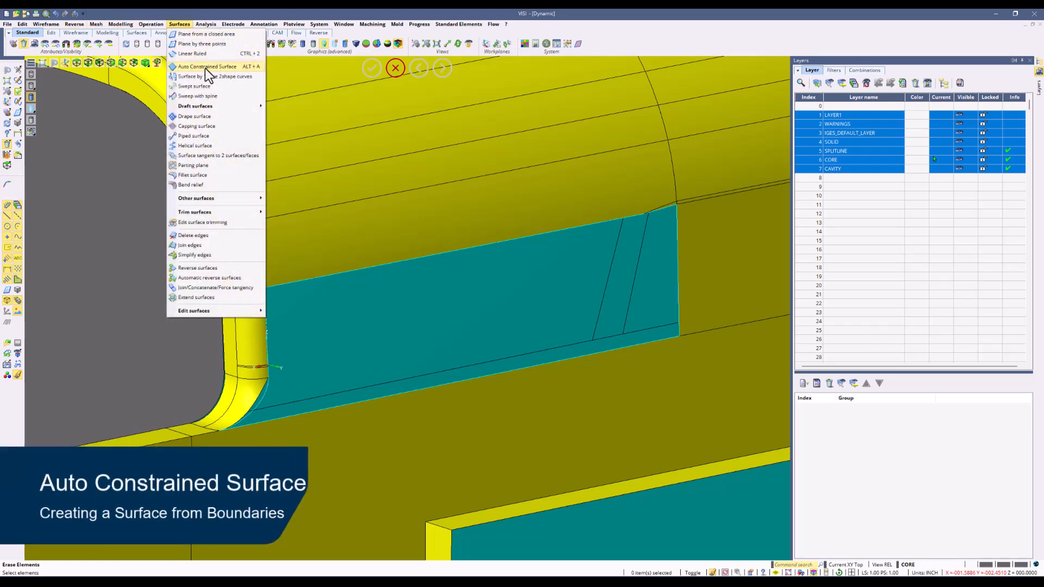
{"action": "left_click", "coordinate": [204, 67]}
{"action": "scroll", "coordinate": [182, 158], "scroll_direction": "up", "scroll_amount": 5}
{"action": "left_click_drag", "start_coordinate": [177, 232], "coordinate": [681, 450]}
{"action": "middle_click", "coordinate": [733, 362]}
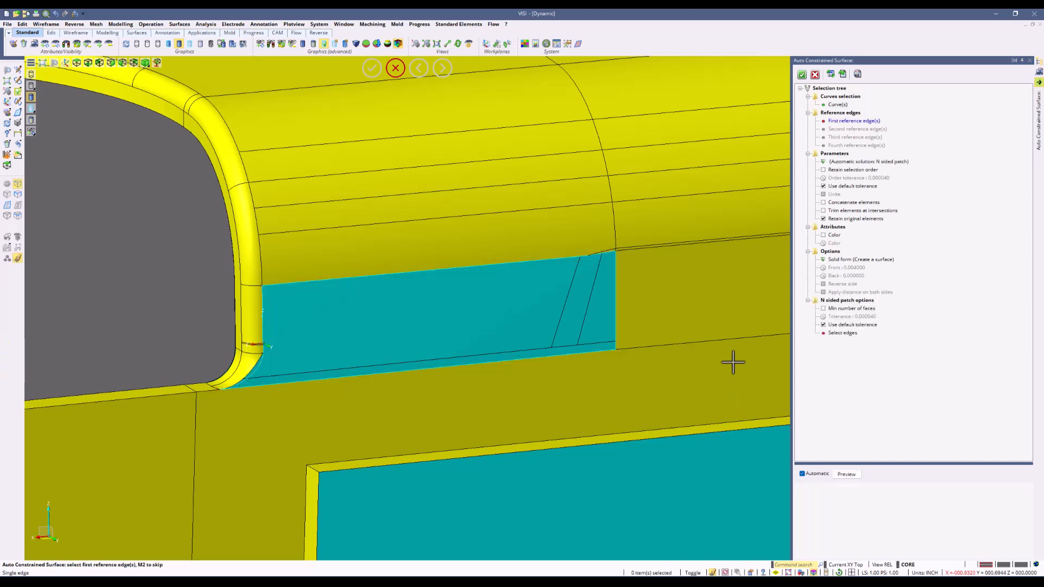
{"action": "left_click", "coordinate": [851, 474]}
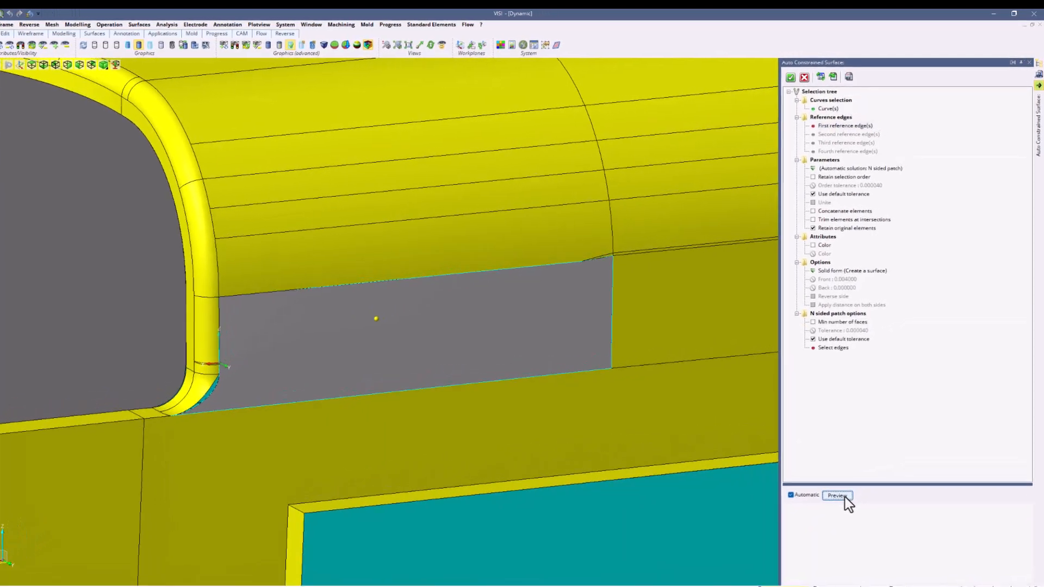
{"action": "left_click", "coordinate": [811, 169]}
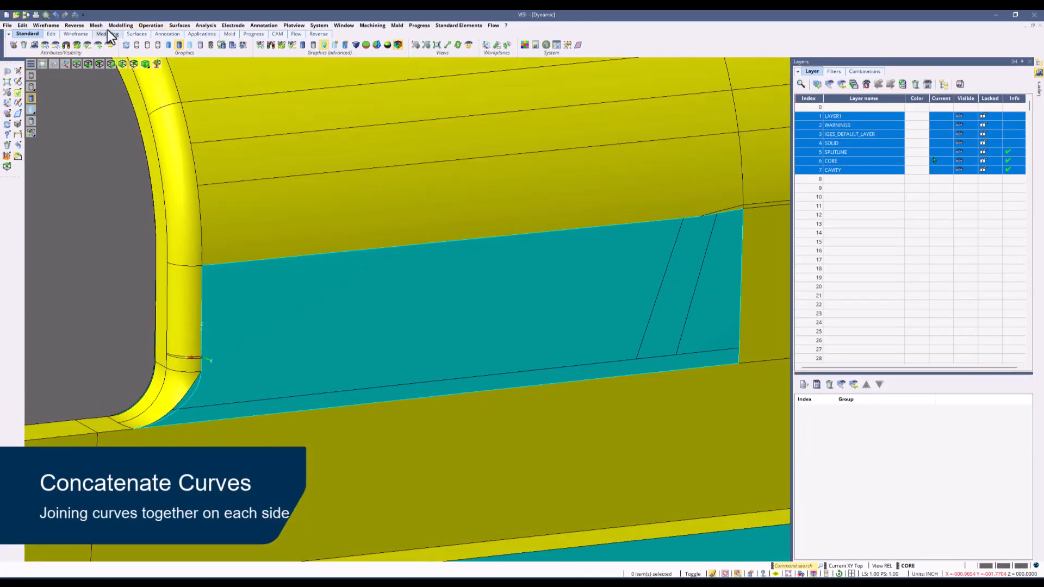
Concatenate the vertical fillet edge and the blend curve into one curve with Concatenate curves.
{"action": "left_click", "coordinate": [57, 25]}
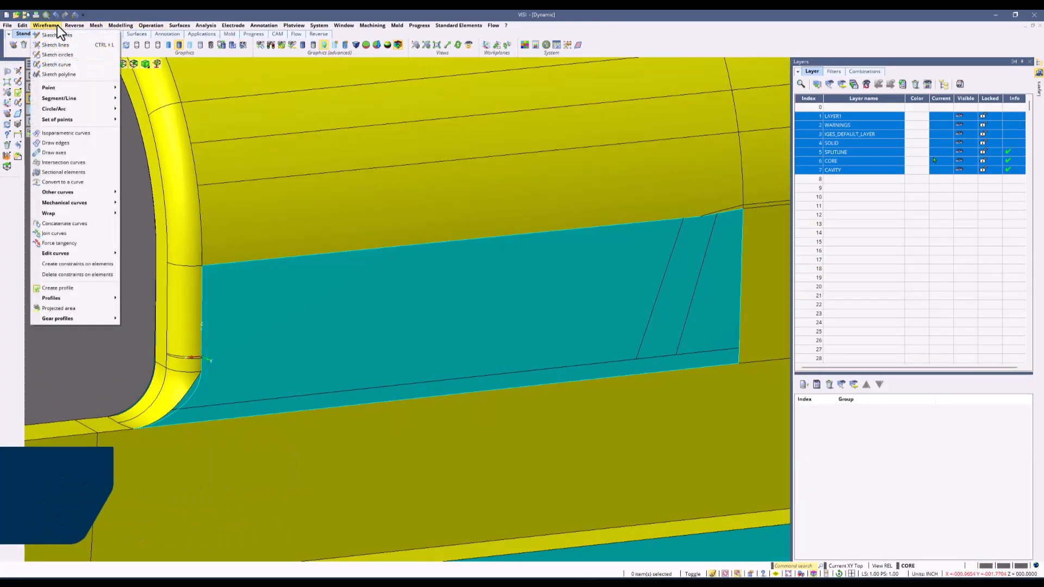
{"action": "left_click", "coordinate": [79, 224]}
{"action": "left_click", "coordinate": [201, 285]}
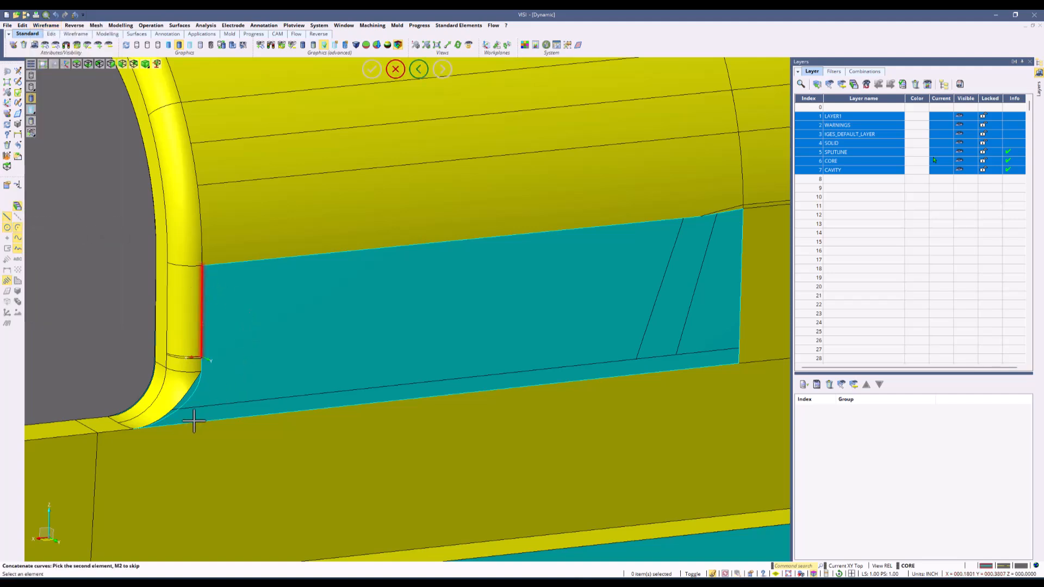
{"action": "left_click", "coordinate": [156, 422]}
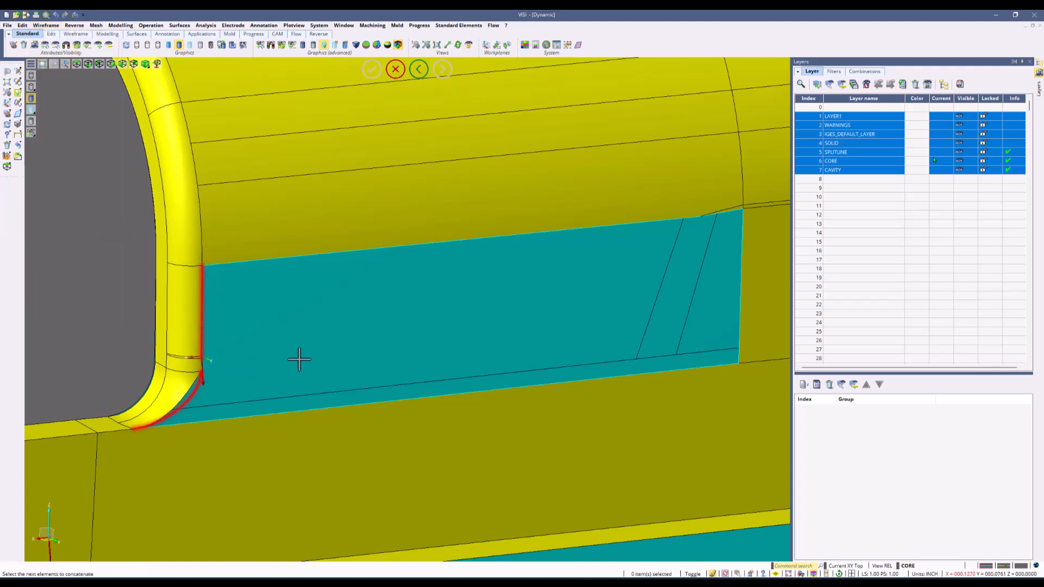
{"action": "scroll", "coordinate": [209, 359], "scroll_direction": "up", "scroll_amount": 2}
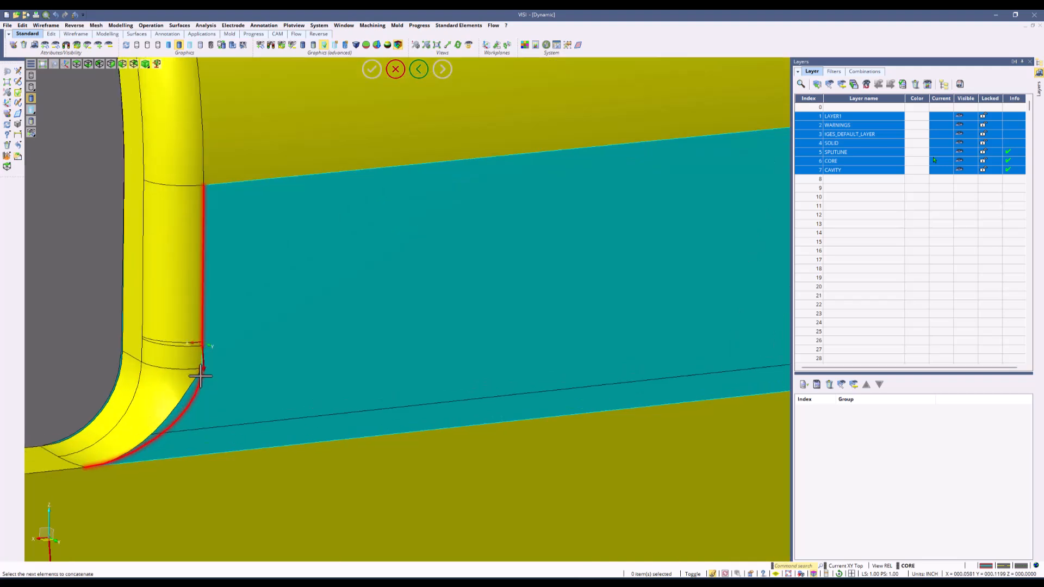
{"action": "left_click", "coordinate": [201, 355]}
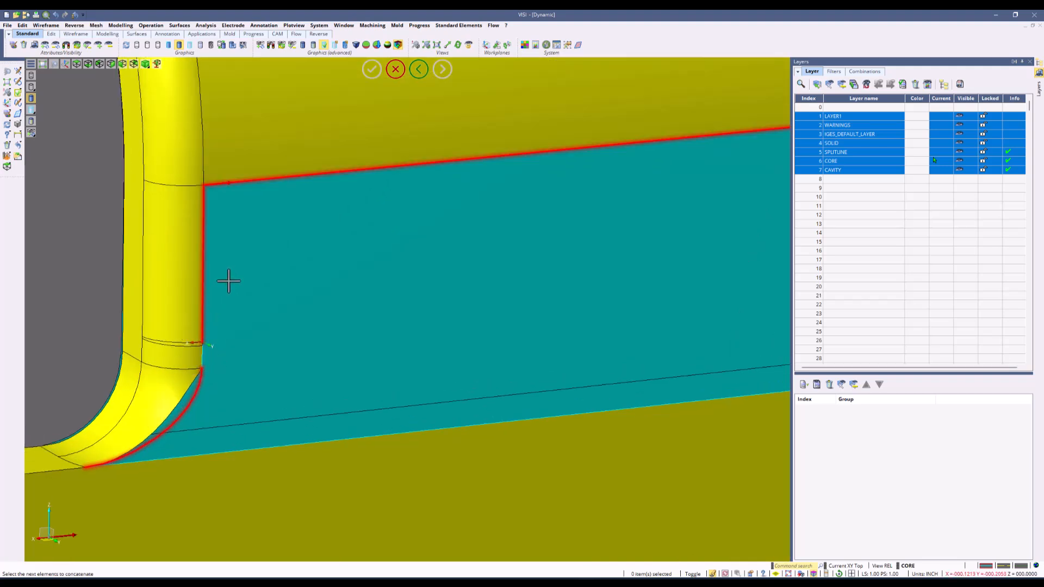
{"action": "right_click", "coordinate": [229, 281]}
{"action": "right_click", "coordinate": [246, 314]}
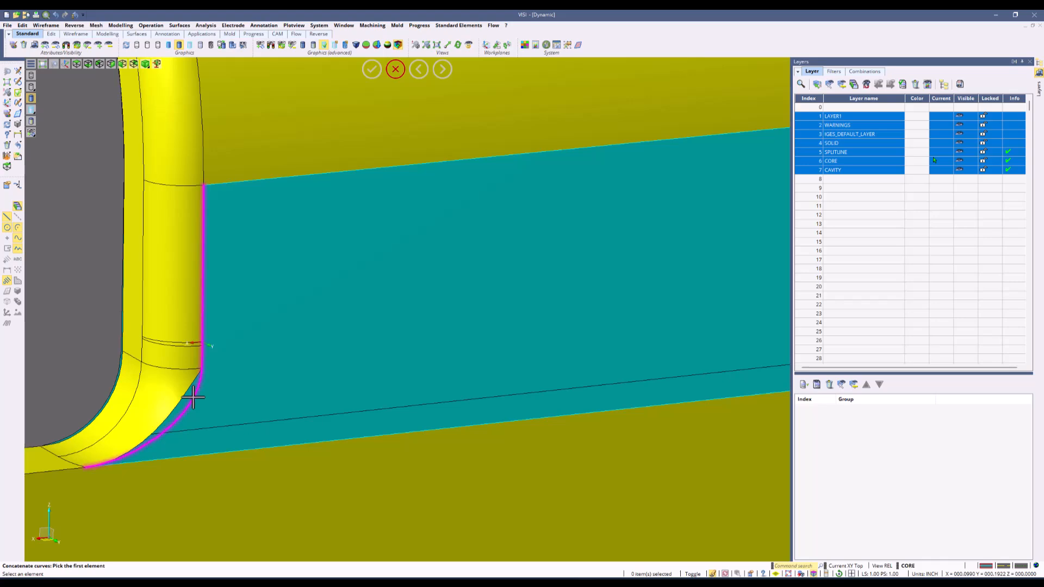
Concatenate the two segments of the opening's top edge into one curve.
{"action": "scroll", "coordinate": [252, 351], "scroll_direction": "down", "scroll_amount": 3}
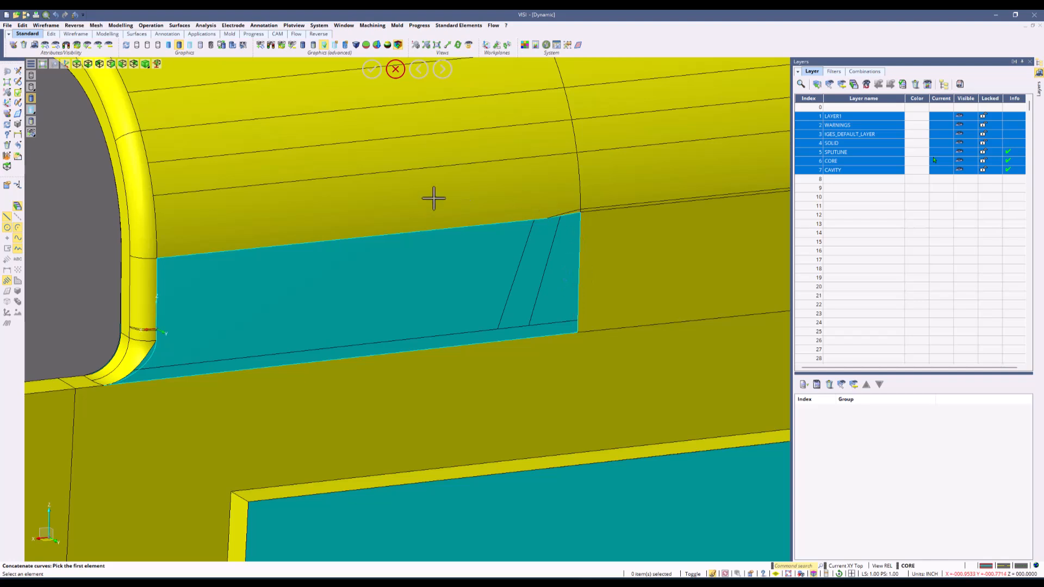
{"action": "left_click", "coordinate": [211, 248]}
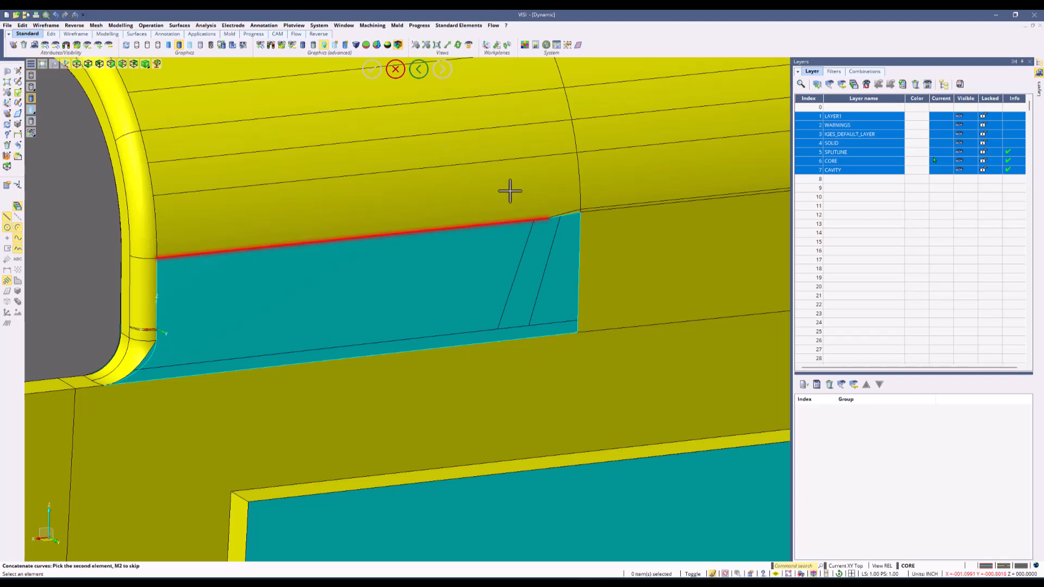
{"action": "left_click", "coordinate": [575, 212]}
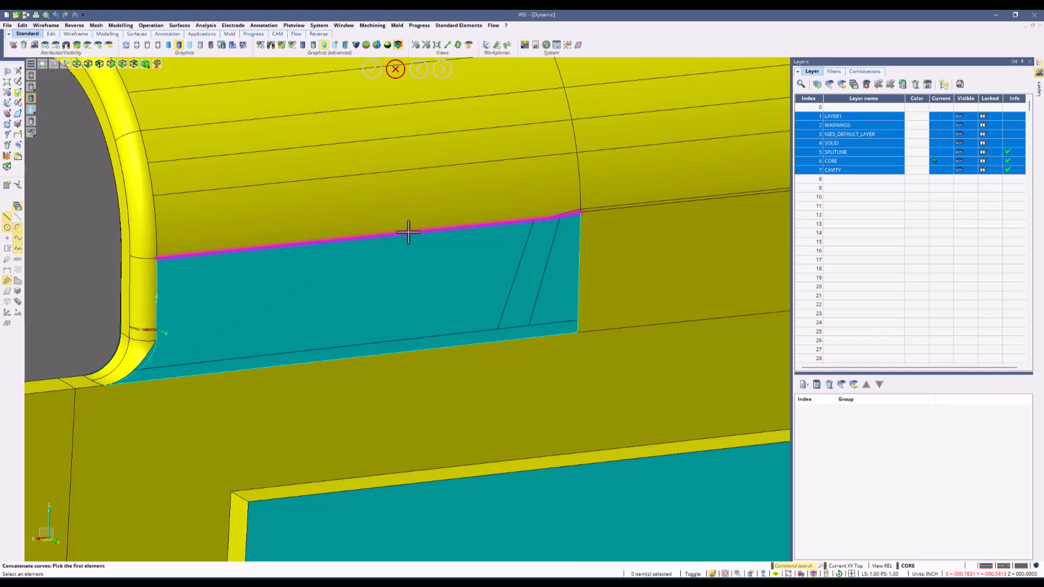
Fill the opening with an Auto Constrained Surface from the four boundary curves using Tangent patch, with Retain original elements off.
{"action": "left_click", "coordinate": [180, 25]}
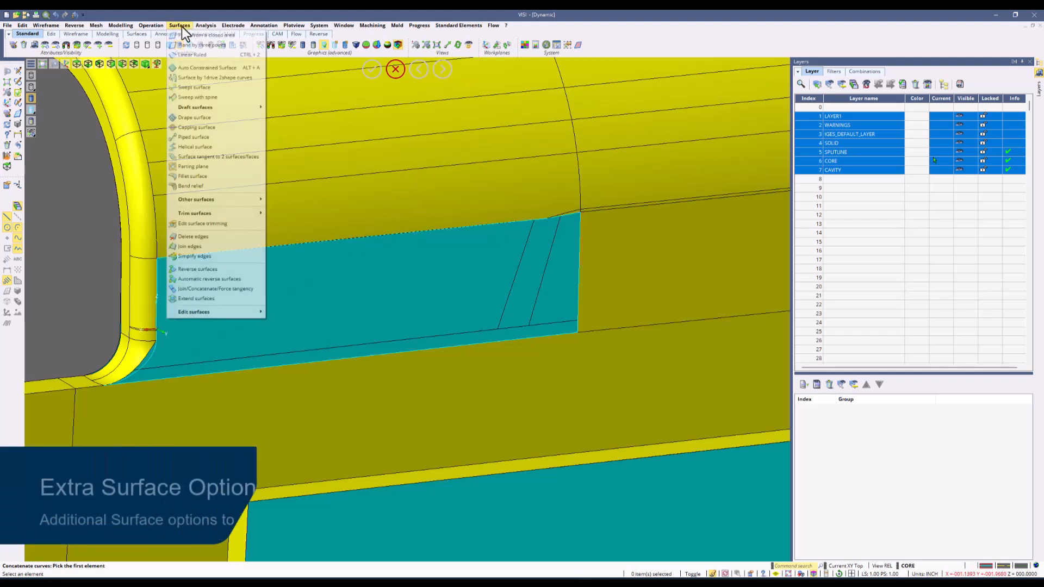
{"action": "left_click", "coordinate": [209, 72]}
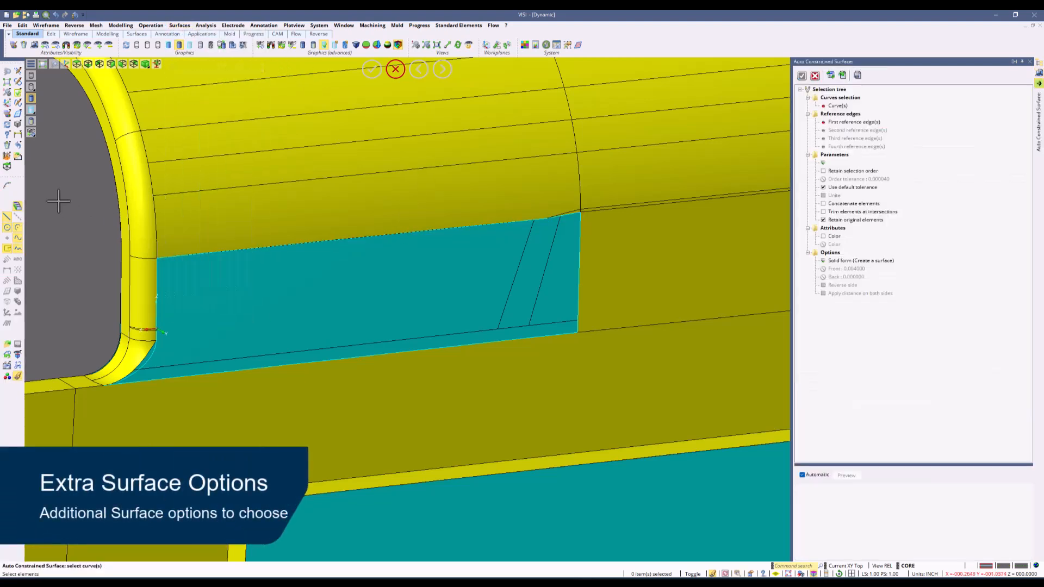
{"action": "left_click_drag", "start_coordinate": [55, 190], "coordinate": [603, 474]}
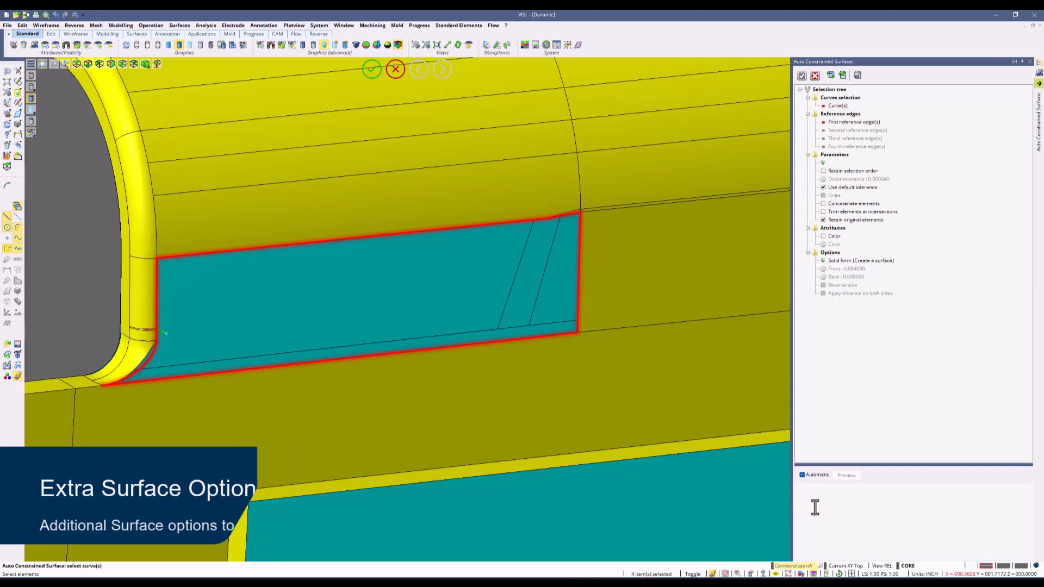
{"action": "right_click", "coordinate": [699, 381]}
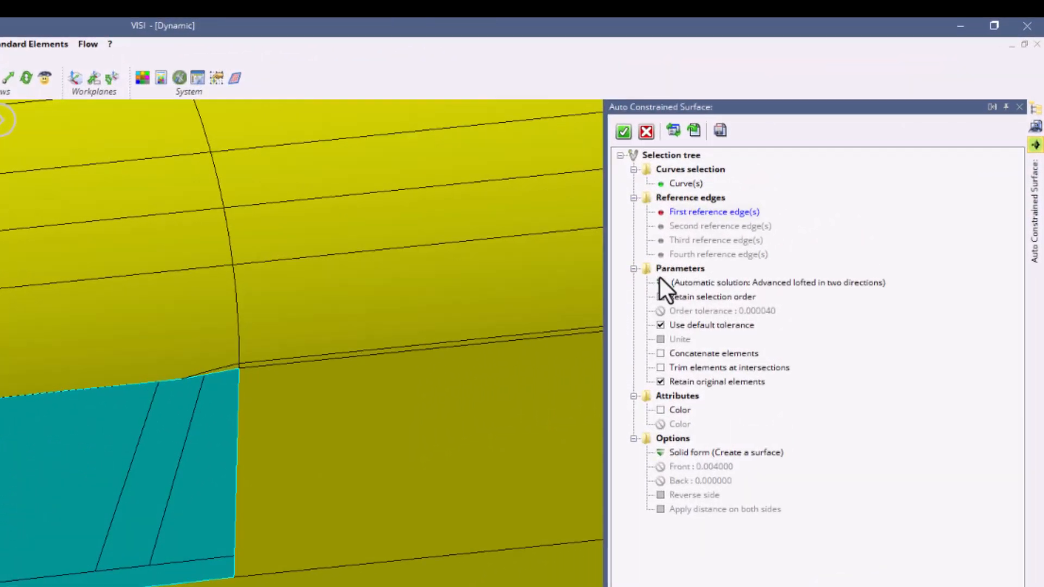
{"action": "left_click", "coordinate": [660, 280]}
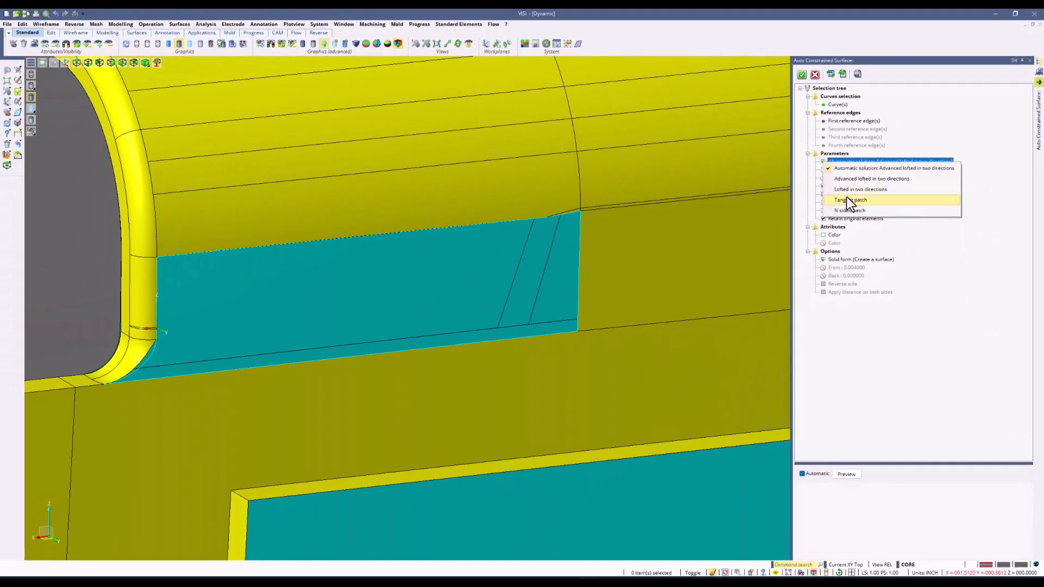
{"action": "left_click", "coordinate": [690, 364]}
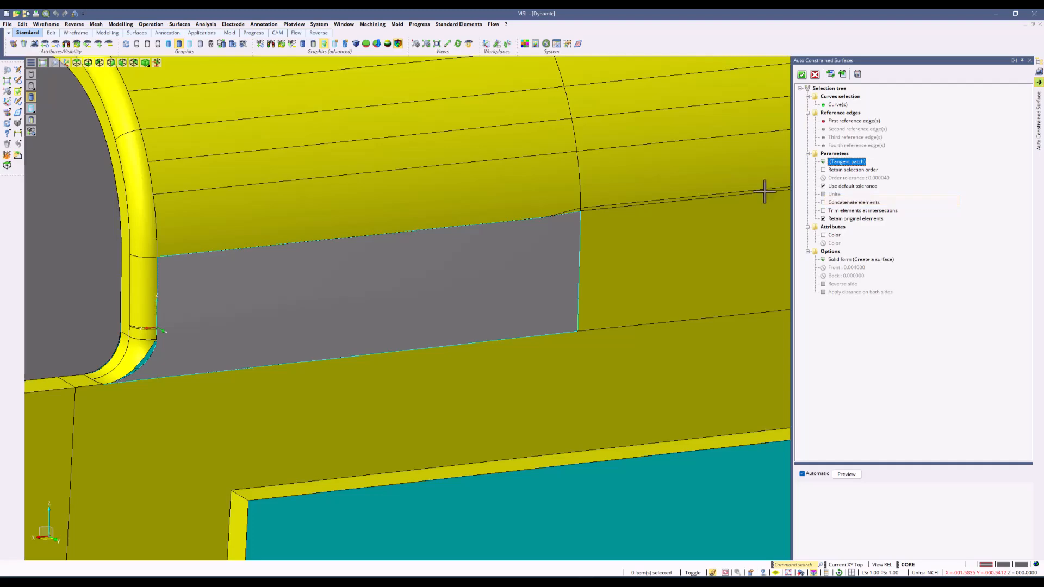
{"action": "middle_click_drag", "start_coordinate": [393, 222], "coordinate": [804, 93]}
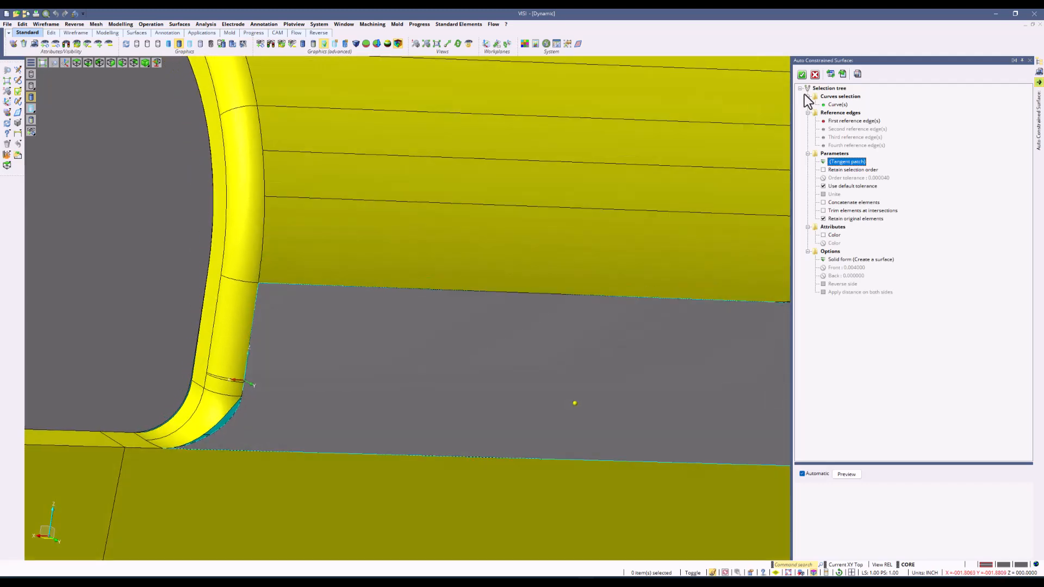
{"action": "left_click", "coordinate": [824, 219]}
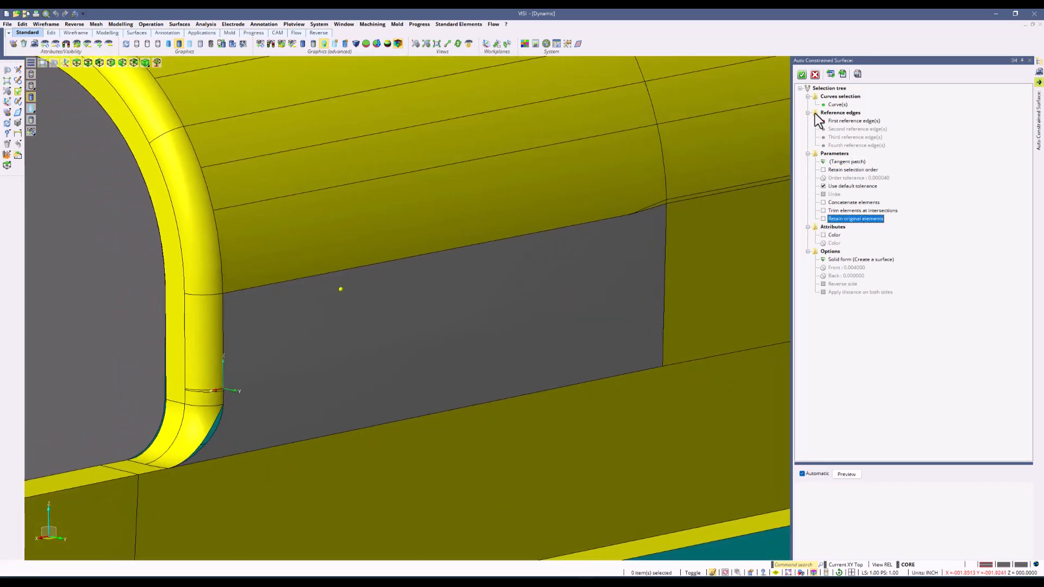
{"action": "left_click", "coordinate": [800, 74]}
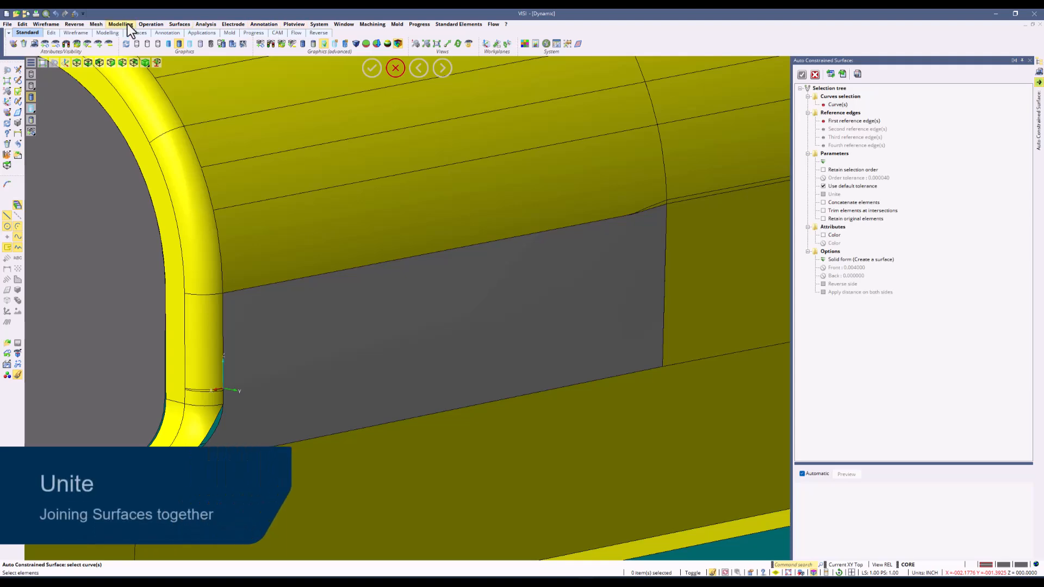
Unite the new surface with the core body.
{"action": "left_click", "coordinate": [148, 24]}
{"action": "left_click", "coordinate": [154, 34]}
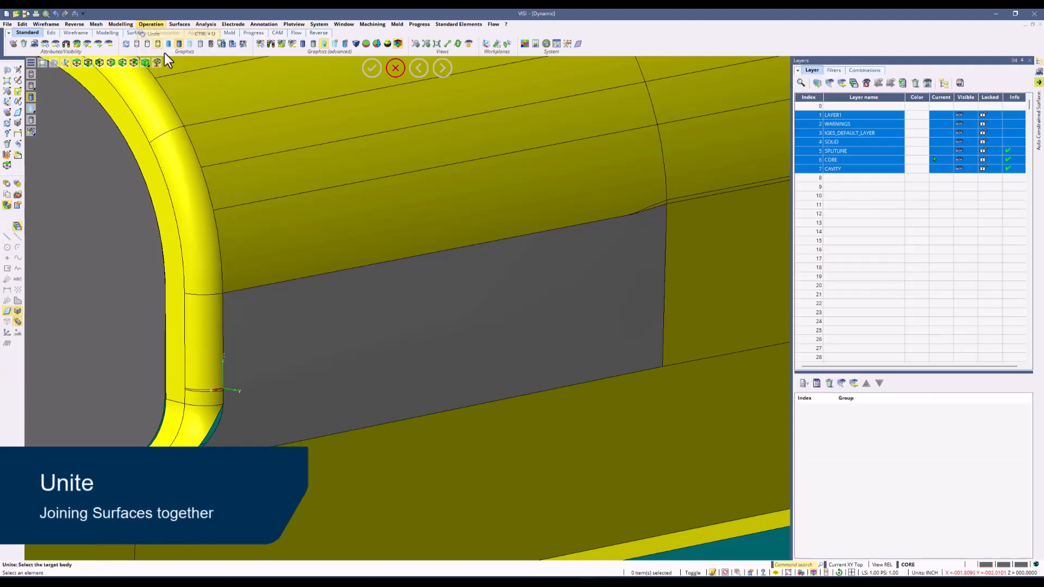
{"action": "left_click", "coordinate": [341, 234]}
{"action": "left_click", "coordinate": [461, 305]}
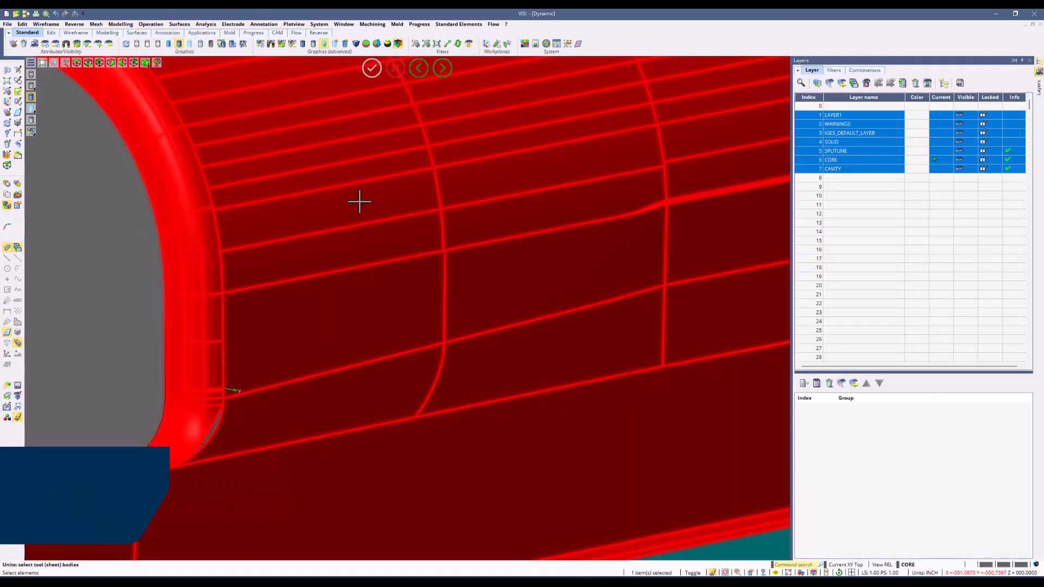
{"action": "right_click", "coordinate": [147, 230]}
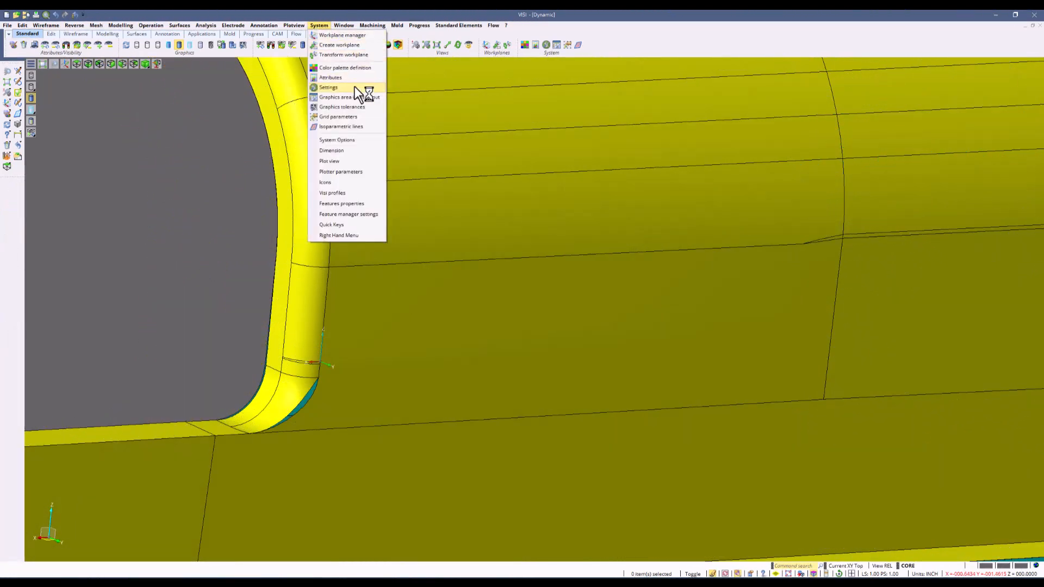
Set open edges to be marked in magenta with Thick lines in the graphics settings.
{"action": "left_click", "coordinate": [354, 86]}
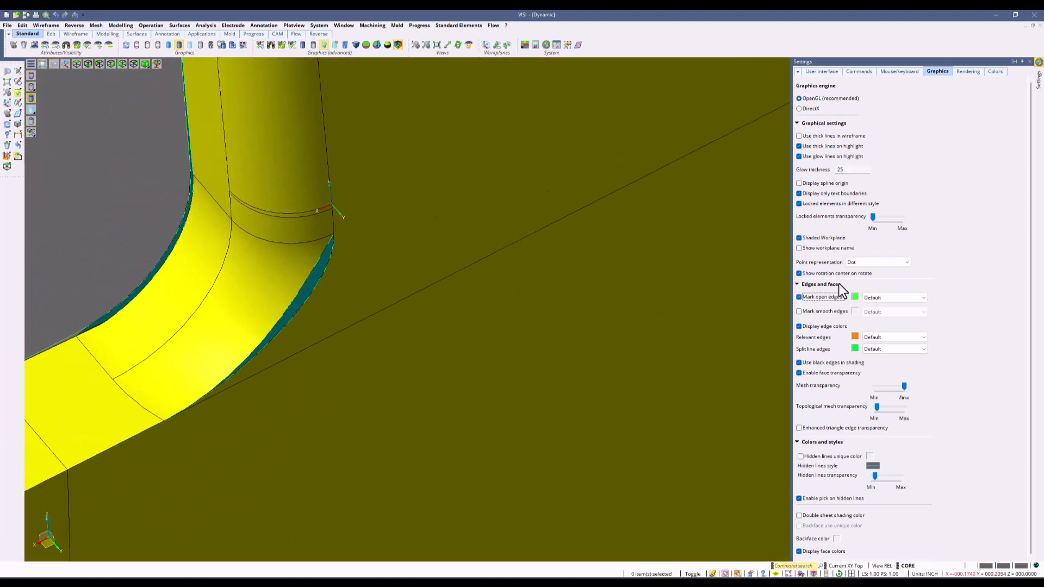
{"action": "left_click", "coordinate": [855, 296]}
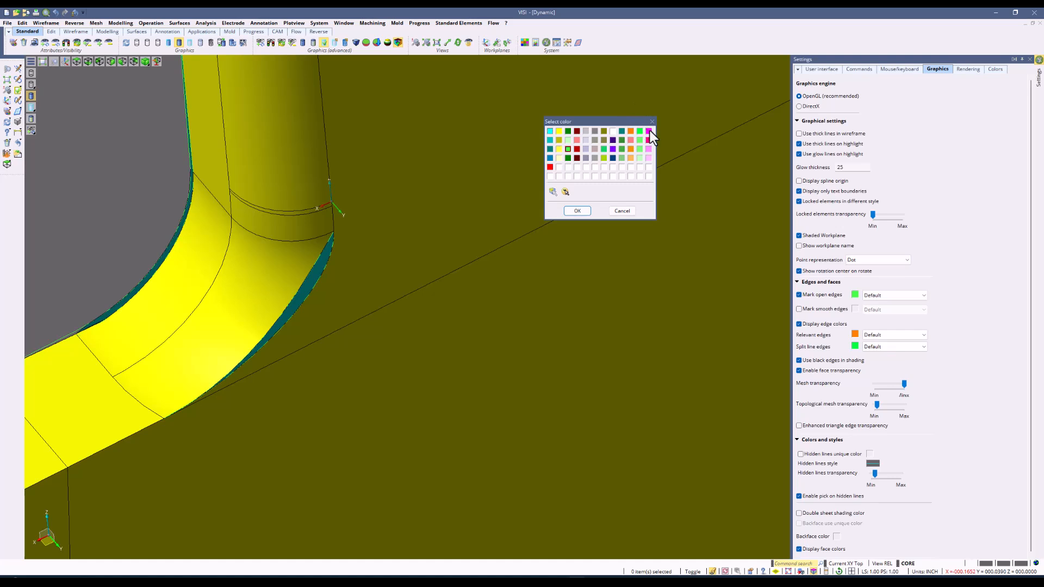
{"action": "left_click", "coordinate": [586, 211]}
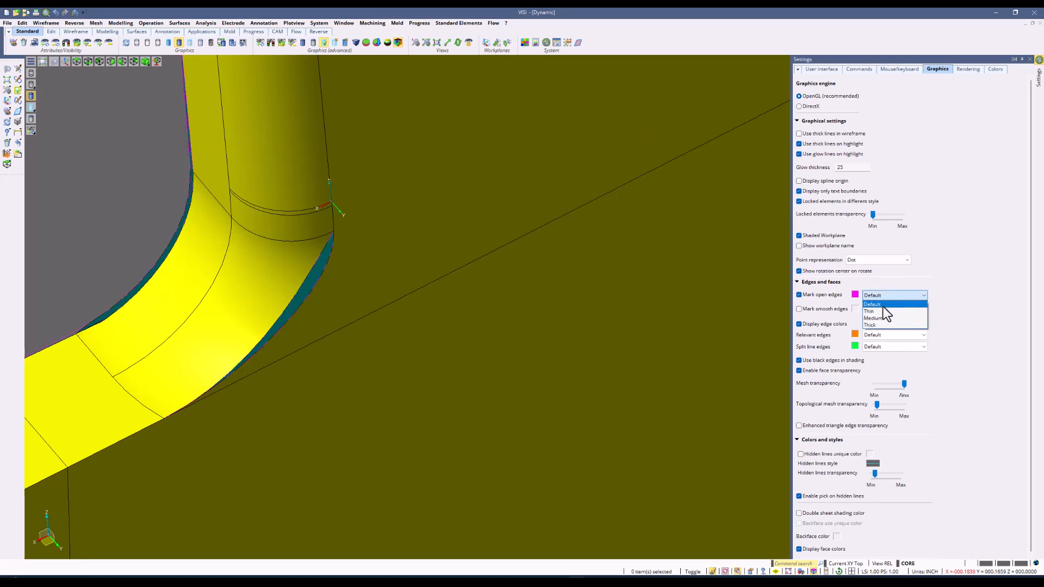
{"action": "left_click", "coordinate": [879, 312]}
{"action": "left_click", "coordinate": [882, 293]}
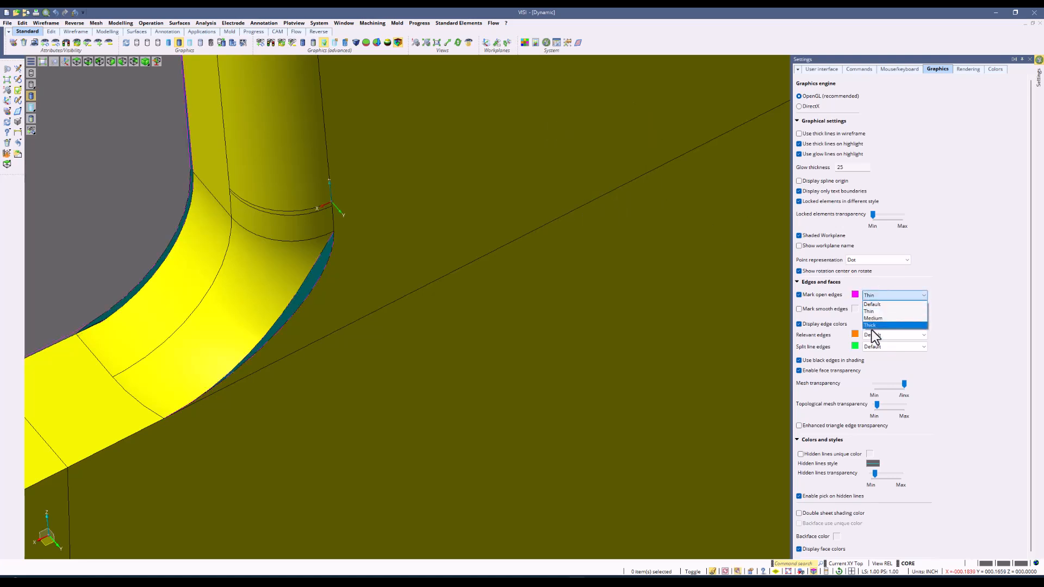
{"action": "left_click", "coordinate": [873, 325]}
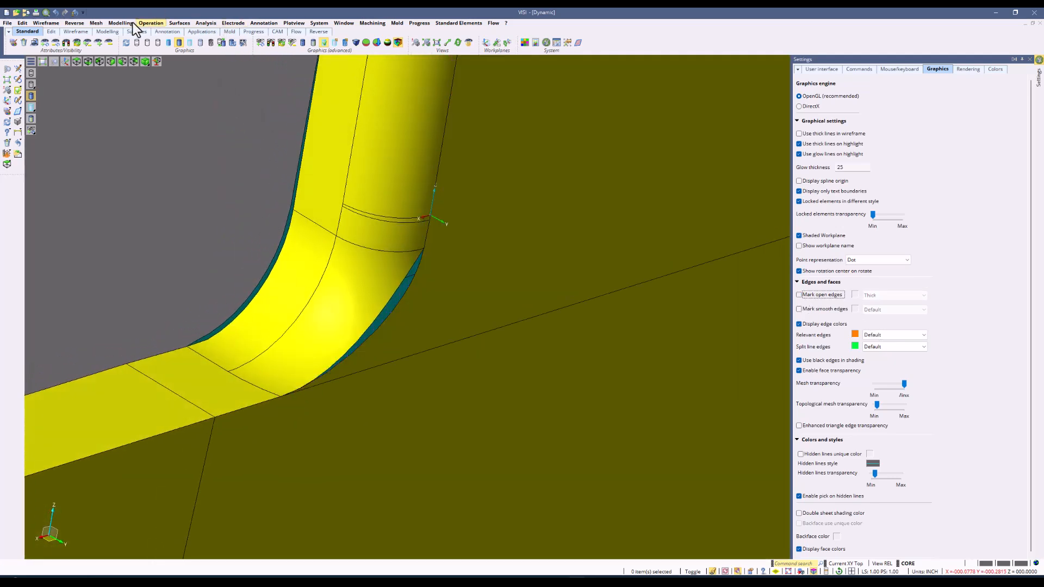
Delete the corner fillet face below the vertical edge with Delete/Extract faces, turning off Propagate over adjacent blends.
{"action": "left_click", "coordinate": [121, 22]}
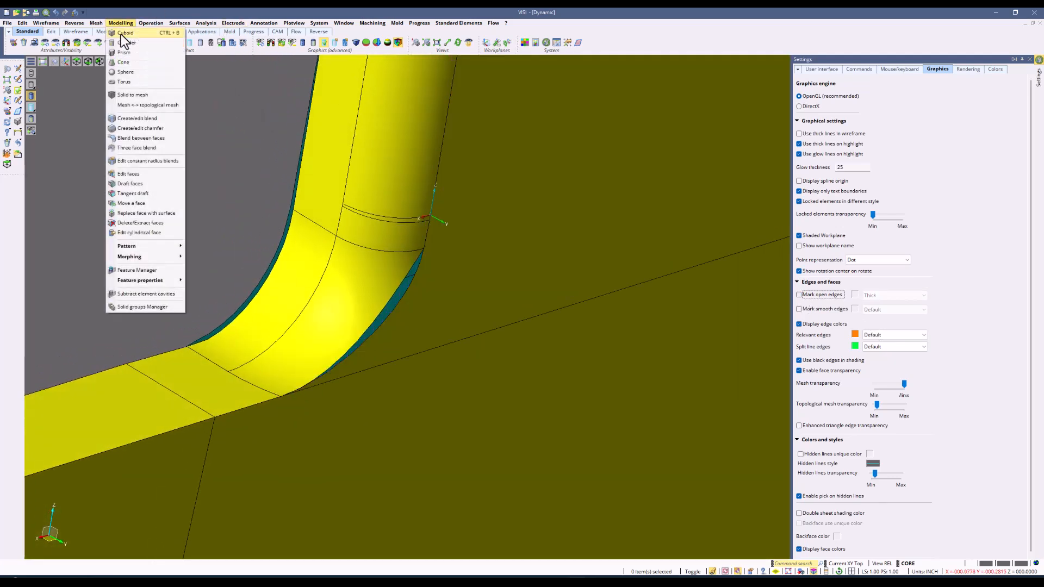
{"action": "left_click", "coordinate": [153, 222]}
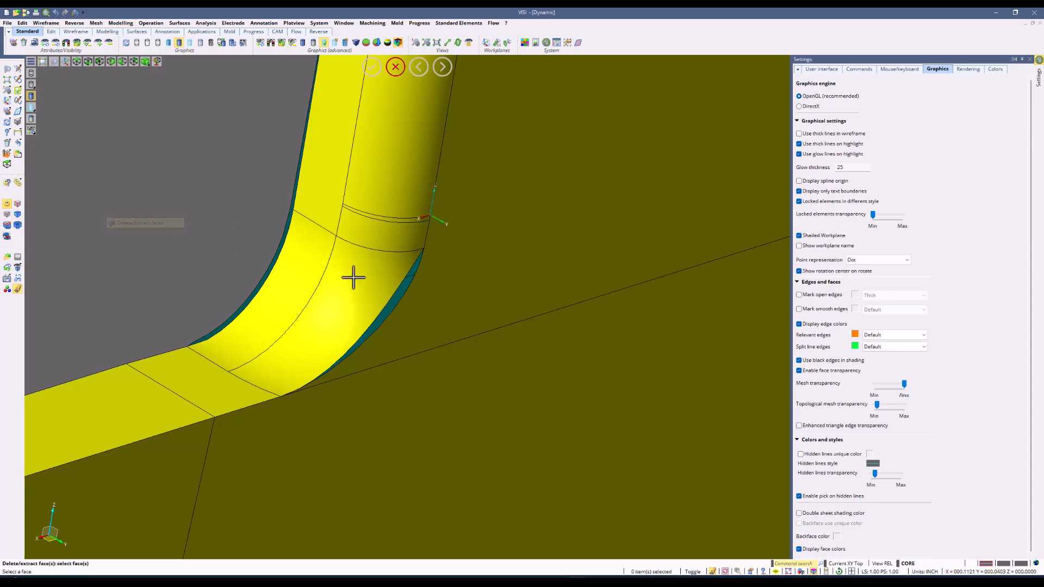
{"action": "left_click", "coordinate": [361, 287]}
{"action": "right_click", "coordinate": [175, 183]}
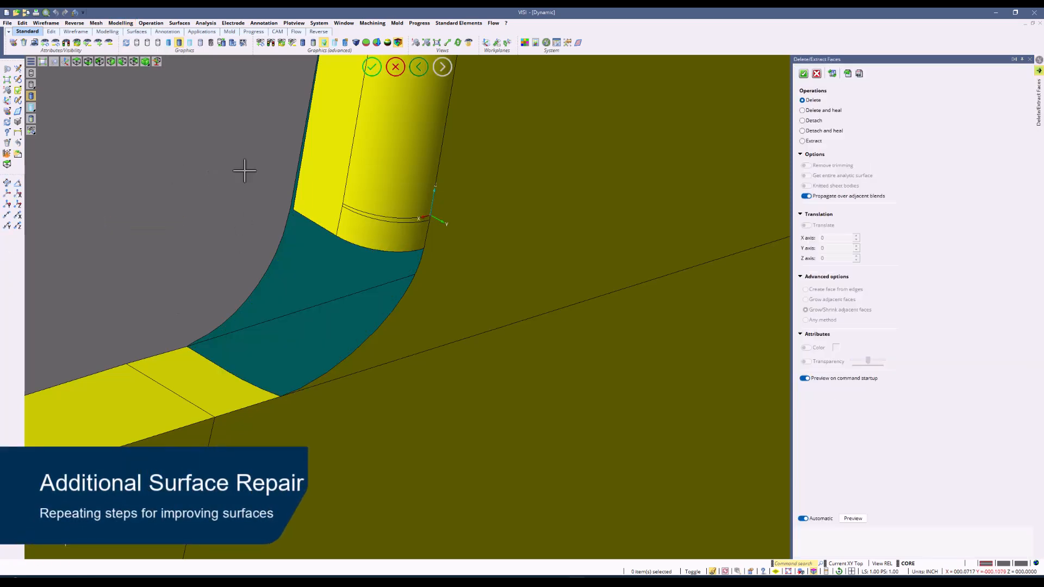
{"action": "left_click", "coordinate": [806, 196]}
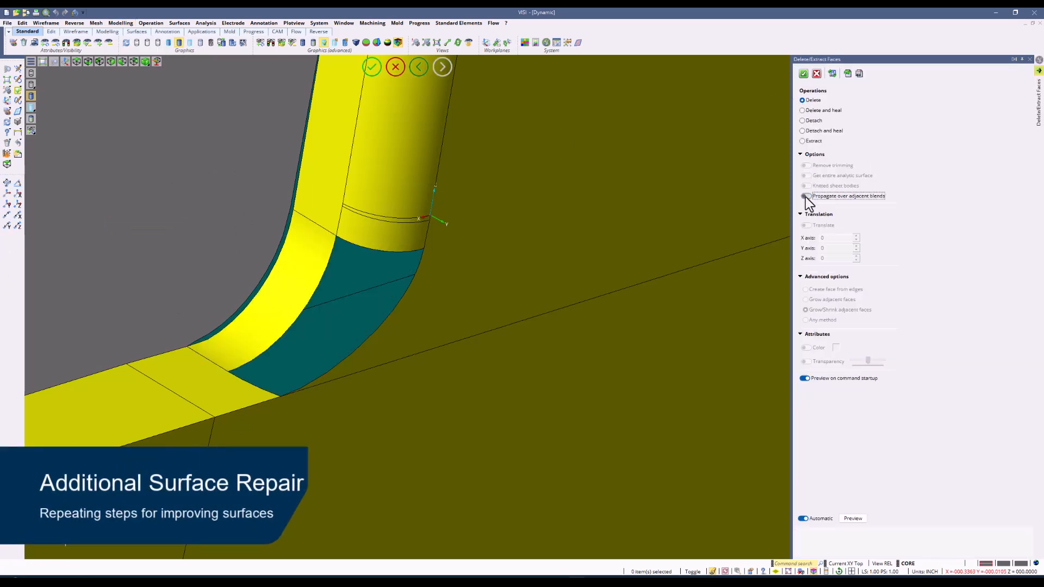
{"action": "right_click", "coordinate": [189, 158]}
Draw edge curves along the whole boundary of the opening left by the deleted fillet face.
{"action": "left_click", "coordinate": [47, 23]}
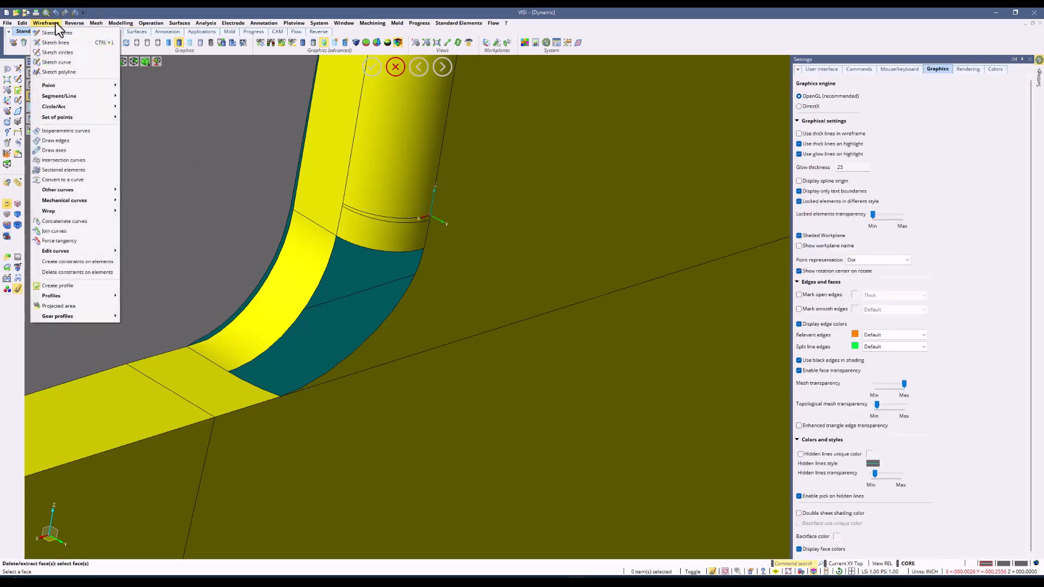
{"action": "left_click", "coordinate": [55, 141]}
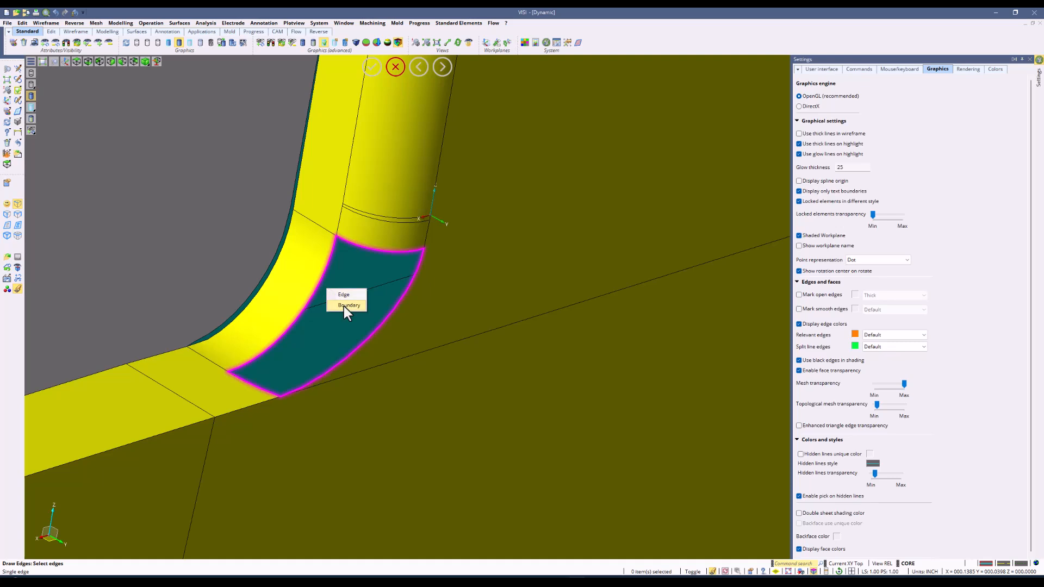
{"action": "left_click", "coordinate": [345, 306]}
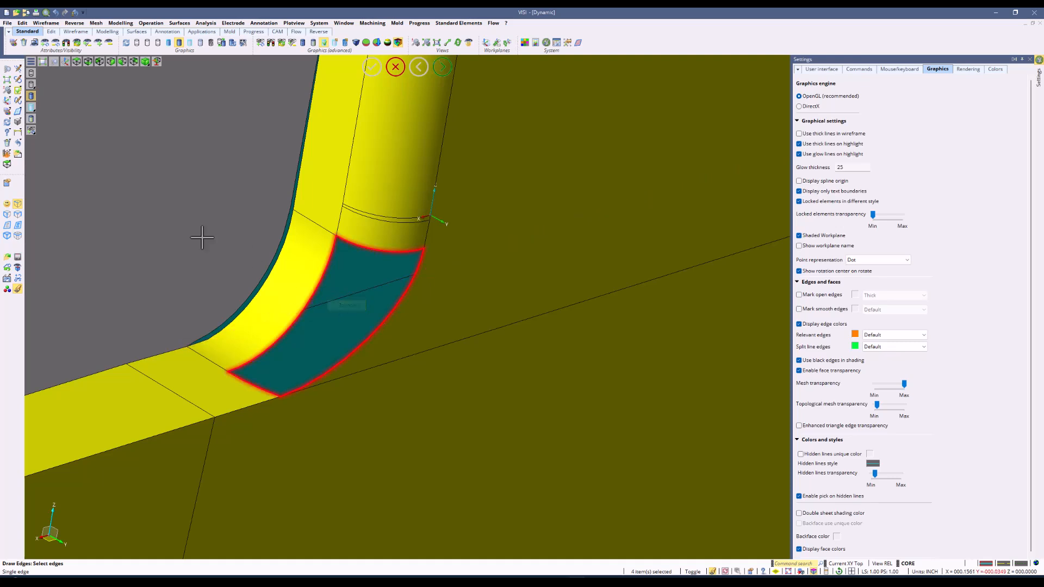
Fill the opening with an Auto Constrained Surface from the drawn boundary curves, previewing before confirming.
{"action": "left_click", "coordinate": [181, 25]}
{"action": "left_click", "coordinate": [191, 66]}
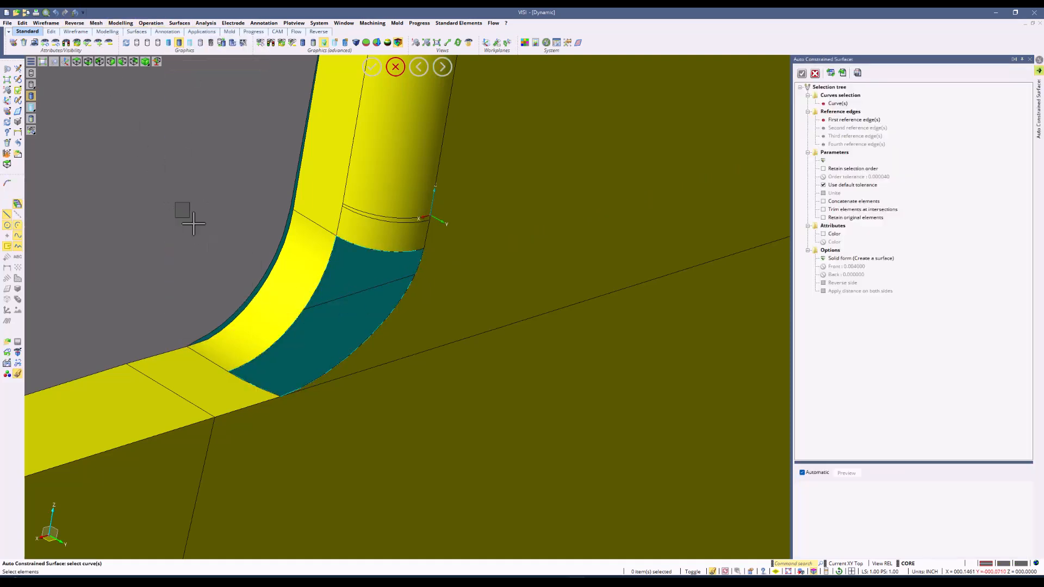
{"action": "left_click_drag", "start_coordinate": [194, 223], "coordinate": [468, 425]}
{"action": "right_click", "coordinate": [511, 390]}
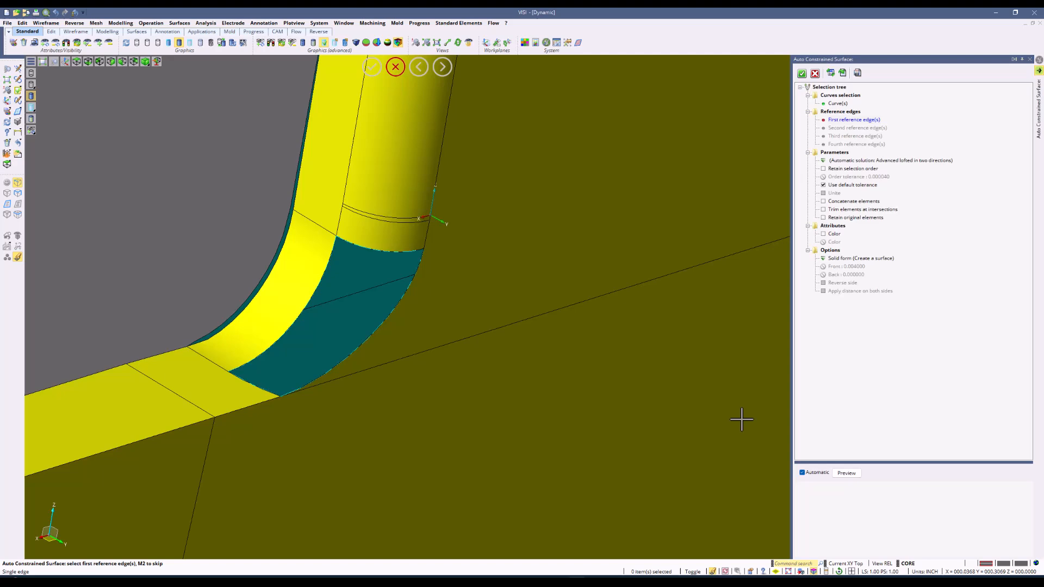
{"action": "left_click", "coordinate": [853, 475]}
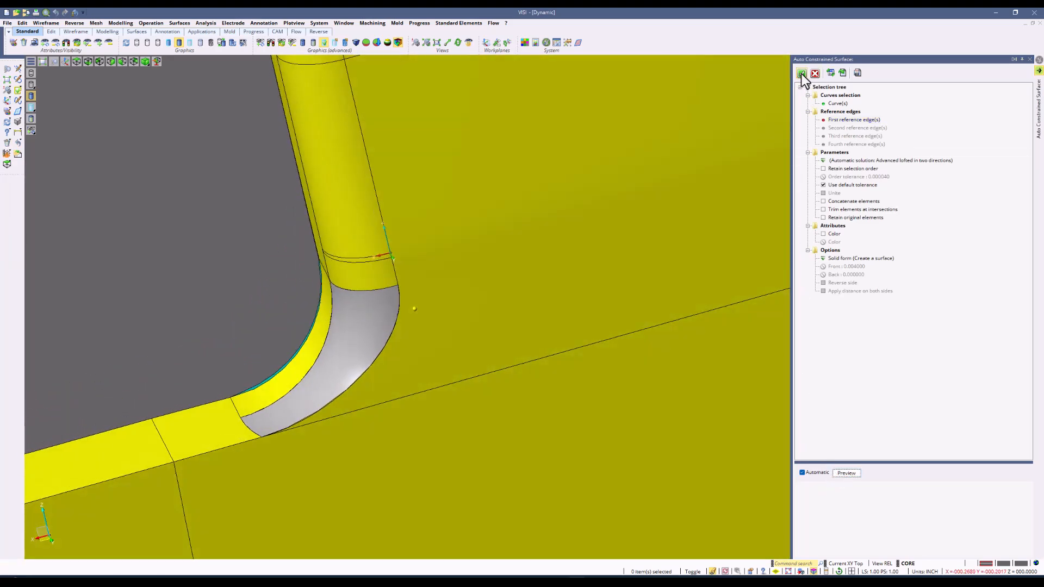
{"action": "left_click", "coordinate": [801, 73]}
Unite the new fillet surface with the core body.
{"action": "left_click", "coordinate": [146, 22]}
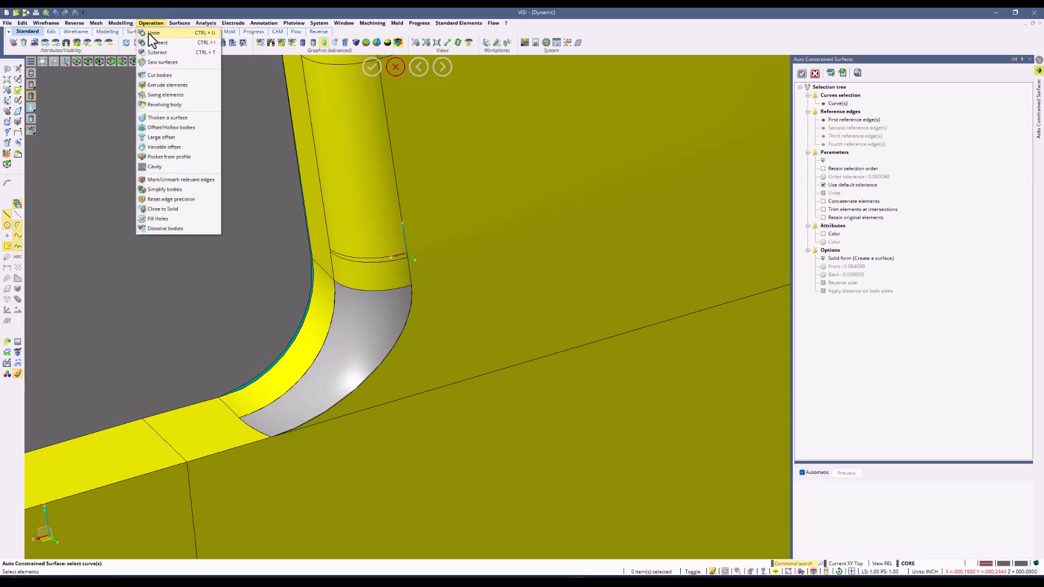
{"action": "left_click", "coordinate": [149, 34]}
{"action": "left_click", "coordinate": [446, 226]}
{"action": "left_click", "coordinate": [363, 336]}
{"action": "right_click", "coordinate": [490, 292]}
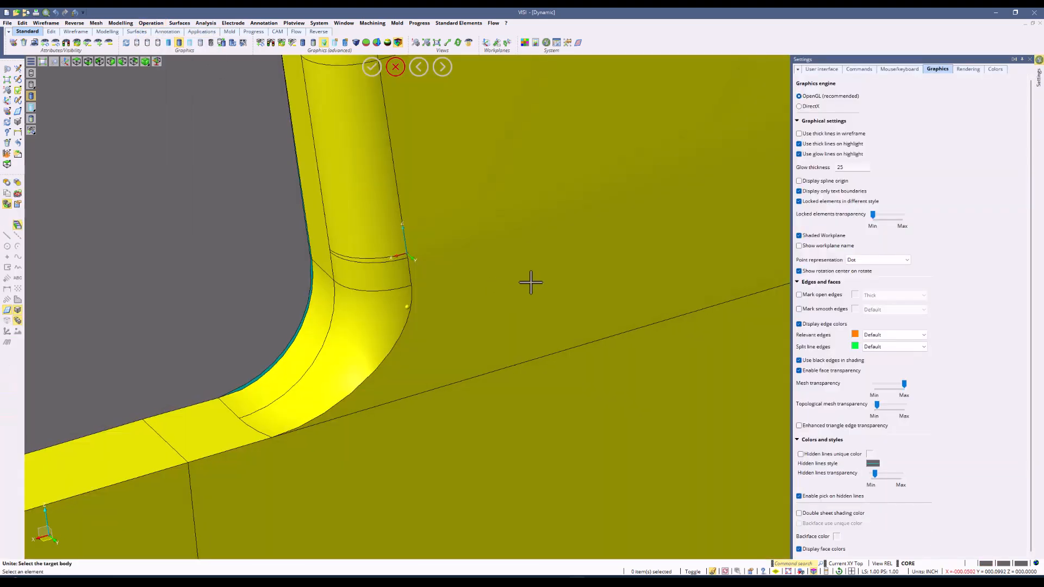
{"action": "middle_click_drag", "start_coordinate": [532, 283], "coordinate": [366, 350]}
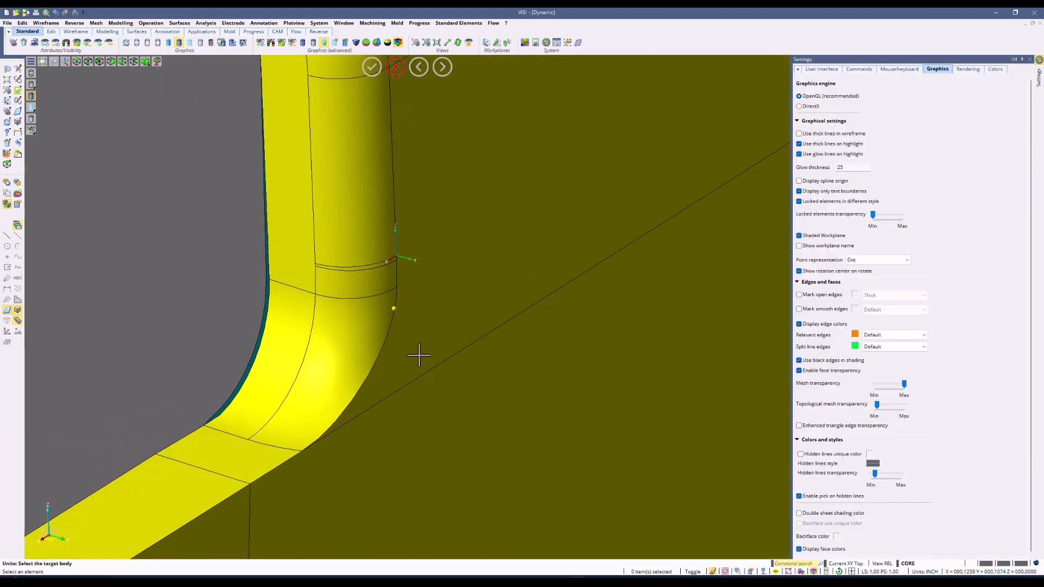